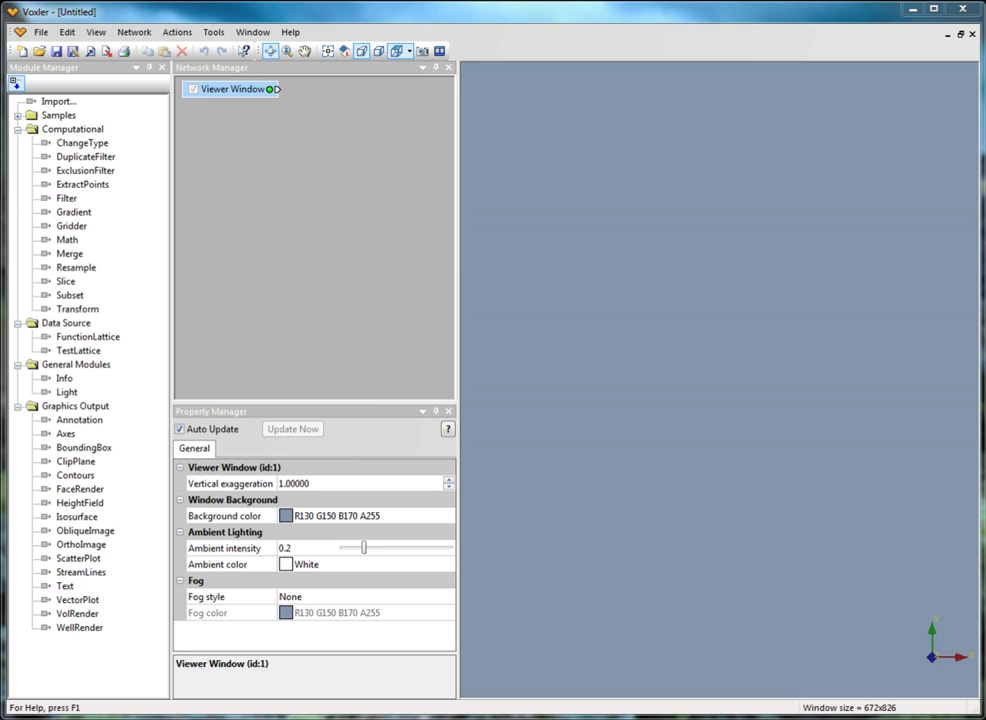
- Hide the Module Manager pane to enlarge the viewing area
left_click(40, 32)
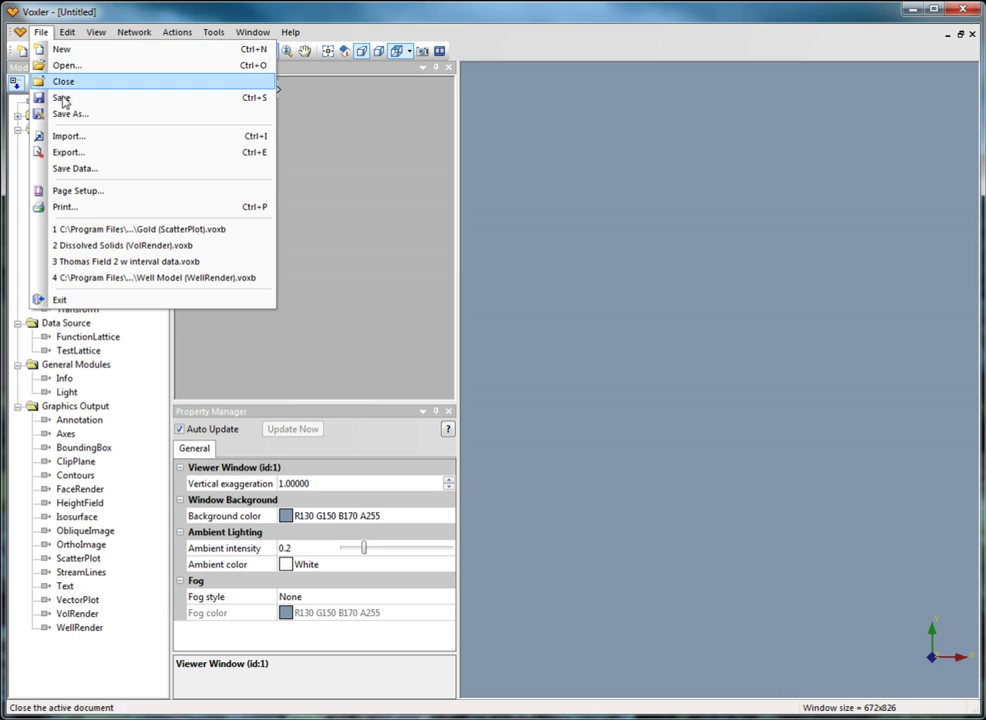
left_click(323, 150)
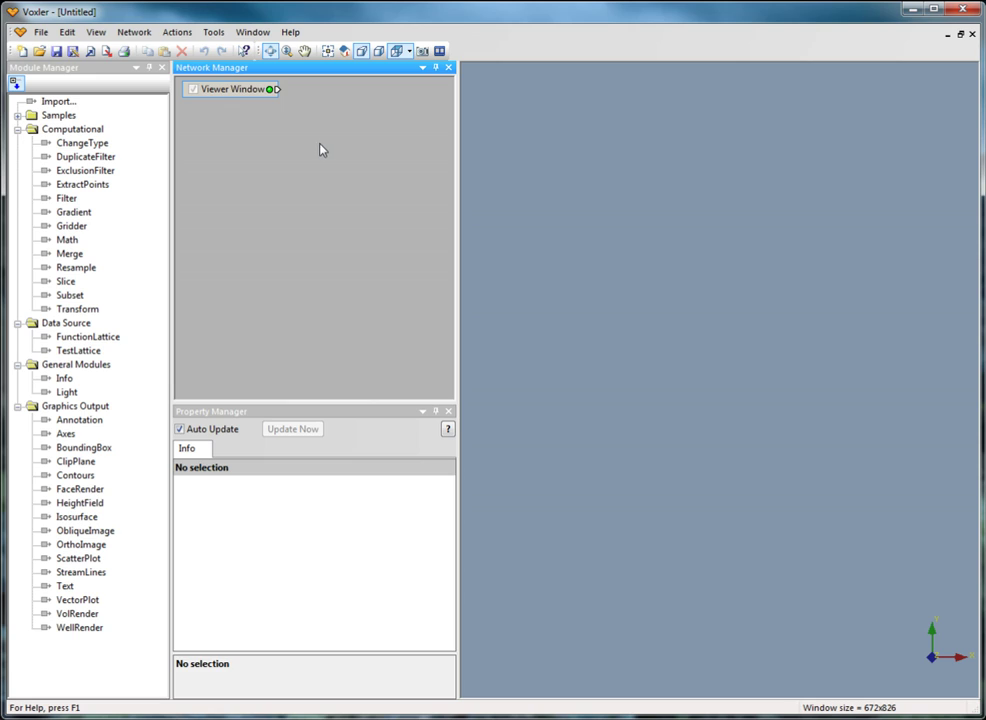
left_click(162, 67)
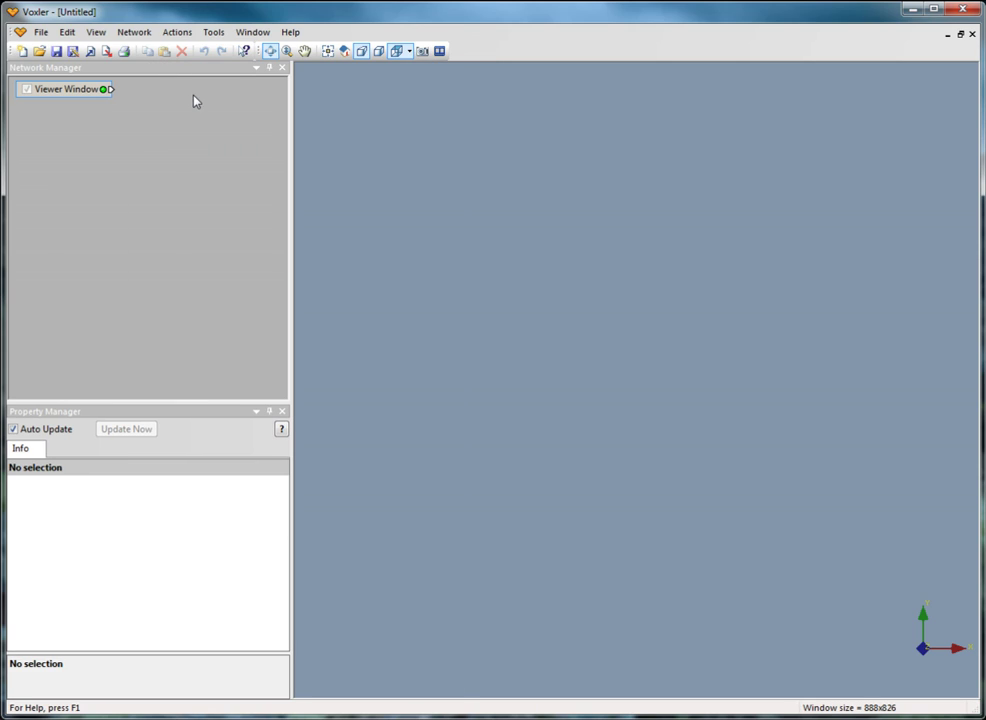
- Add an Annotation module to the network and inspect its multiline text without changing it
left_click(134, 33)
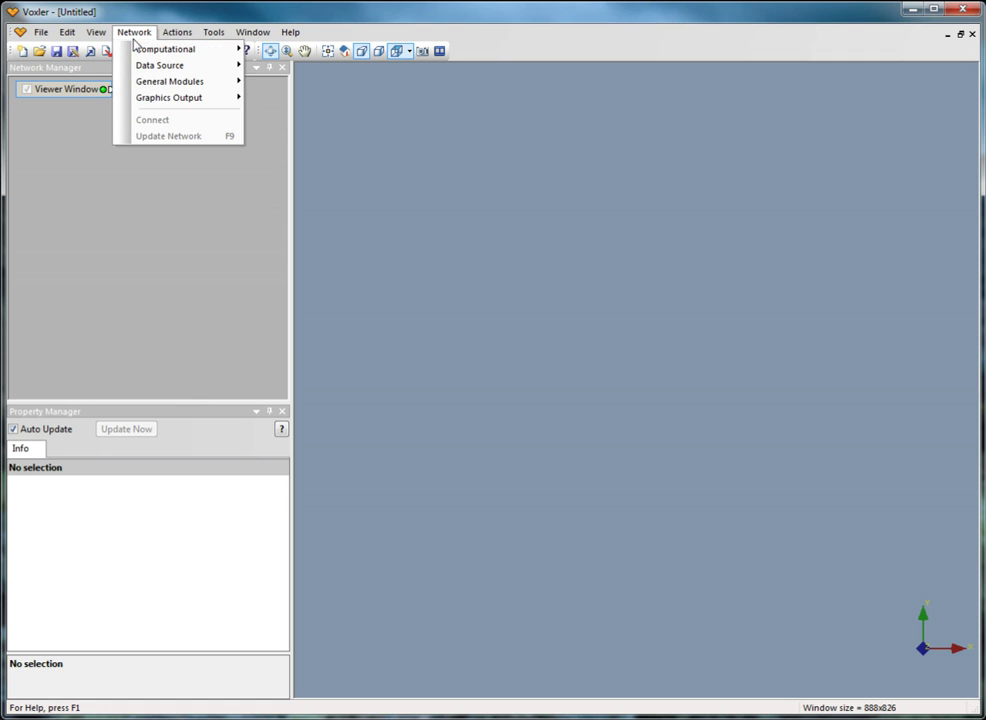
mouse_move(232, 99)
left_click(296, 97)
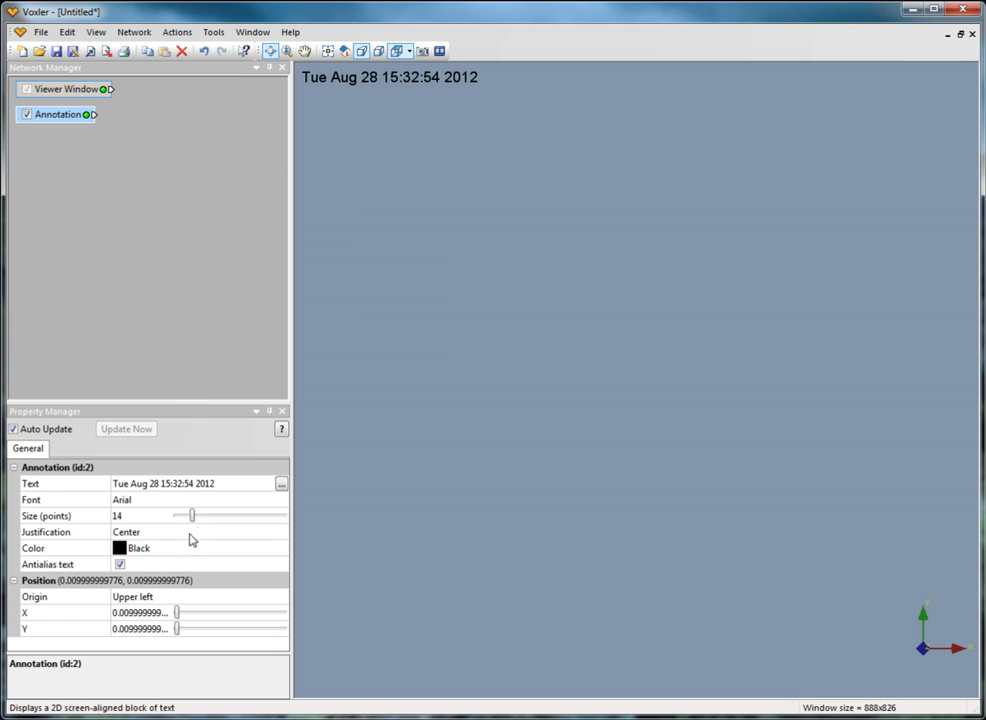
left_click(281, 483)
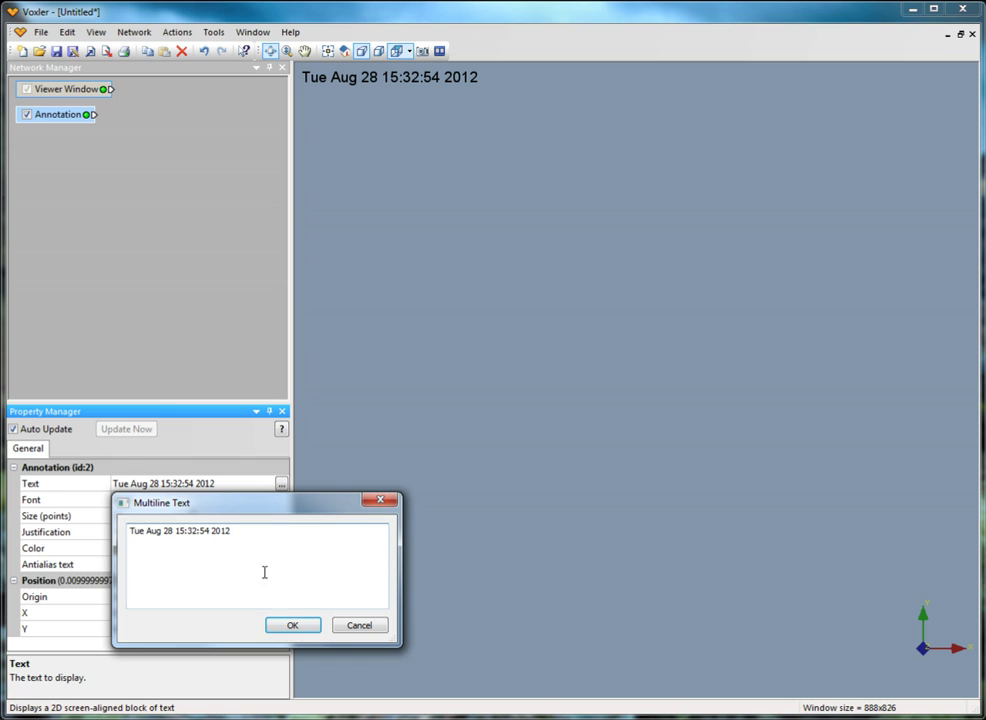
left_click(358, 625)
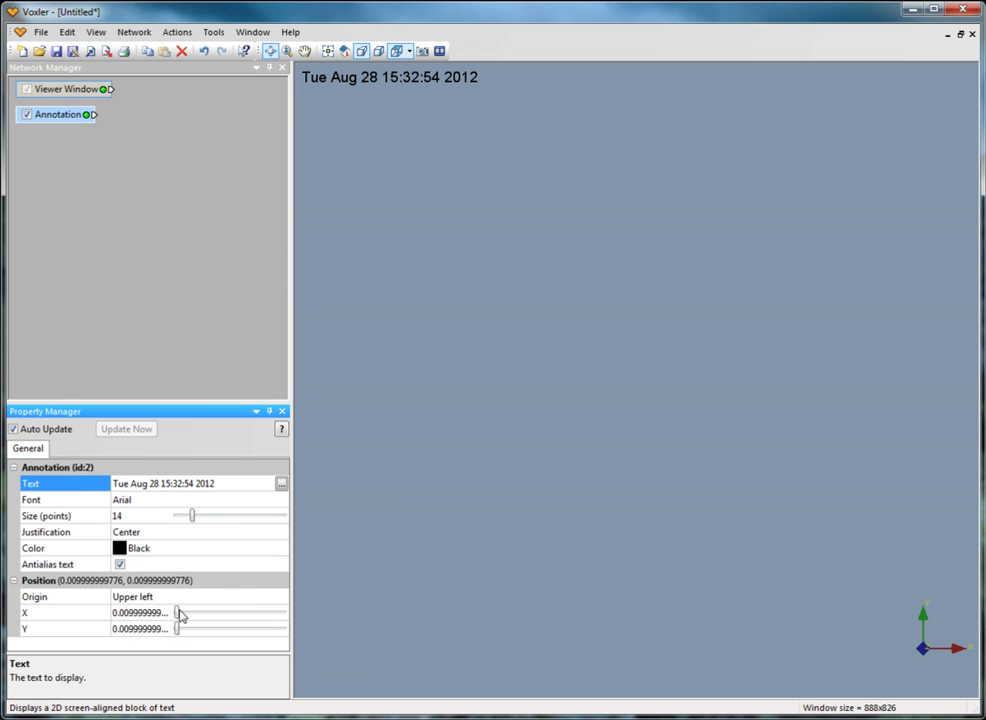
- Adjust the annotation's position, ending at X 0 and Y 0 from the upper left origin
left_click_drag(177, 613, 231, 613)
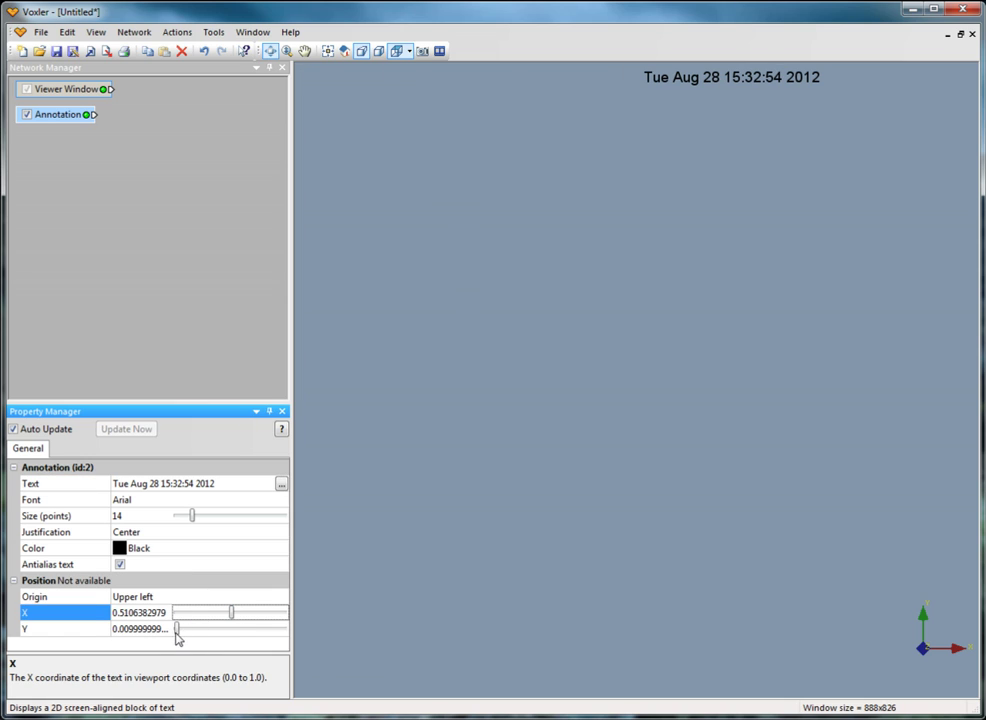
left_click_drag(176, 632, 145, 619)
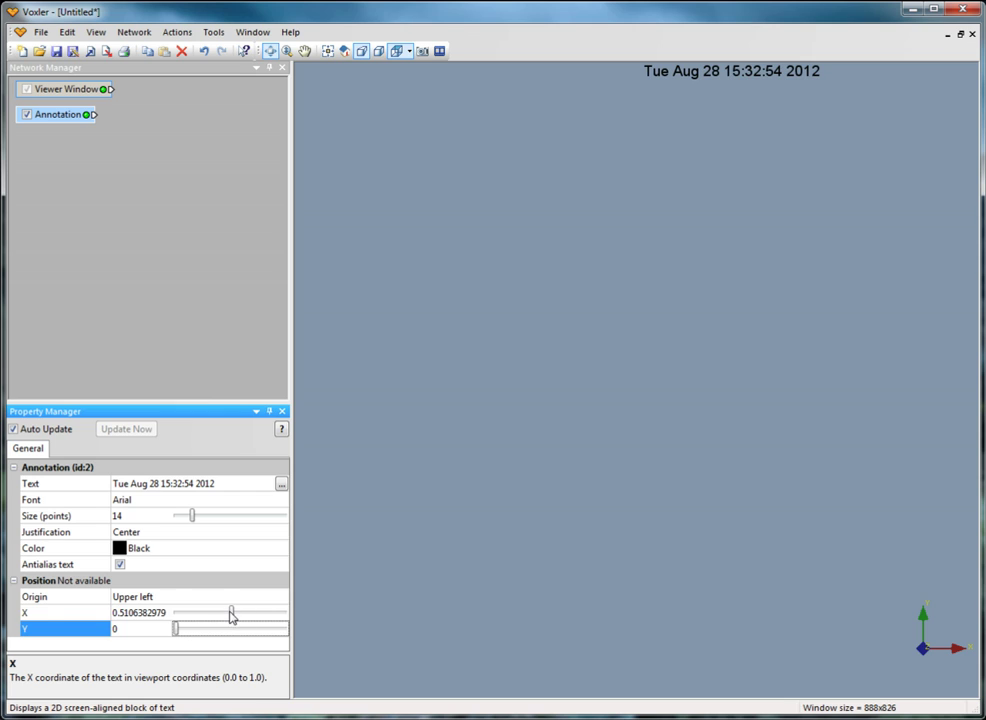
left_click_drag(231, 613, 176, 613)
- Add a Text graphics module to the network
left_click(134, 32)
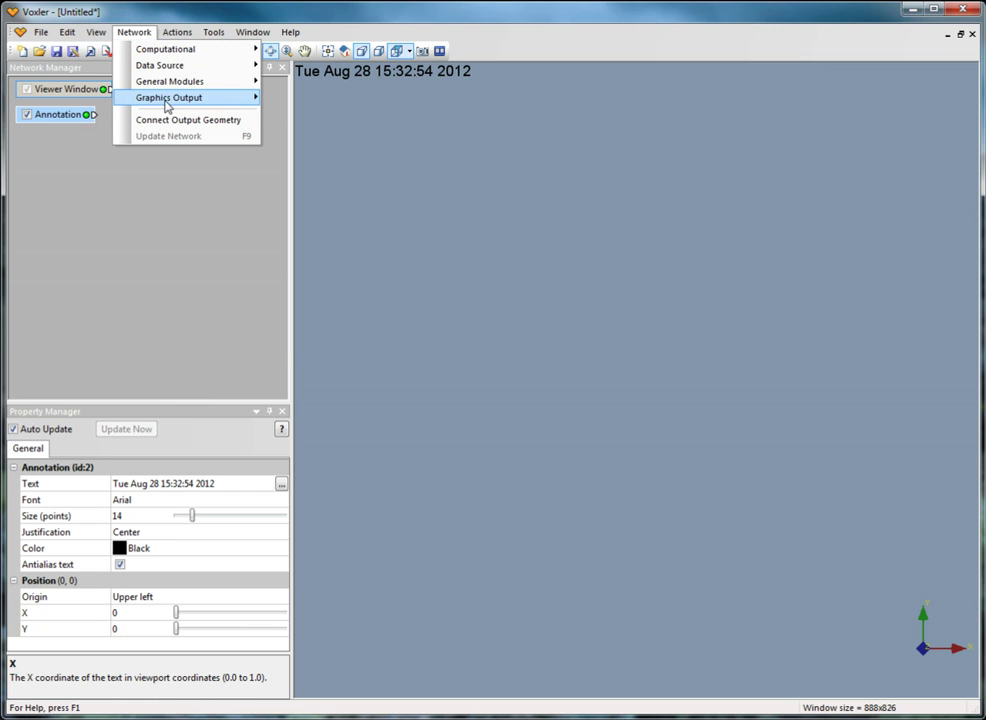
mouse_move(167, 107)
left_click(315, 288)
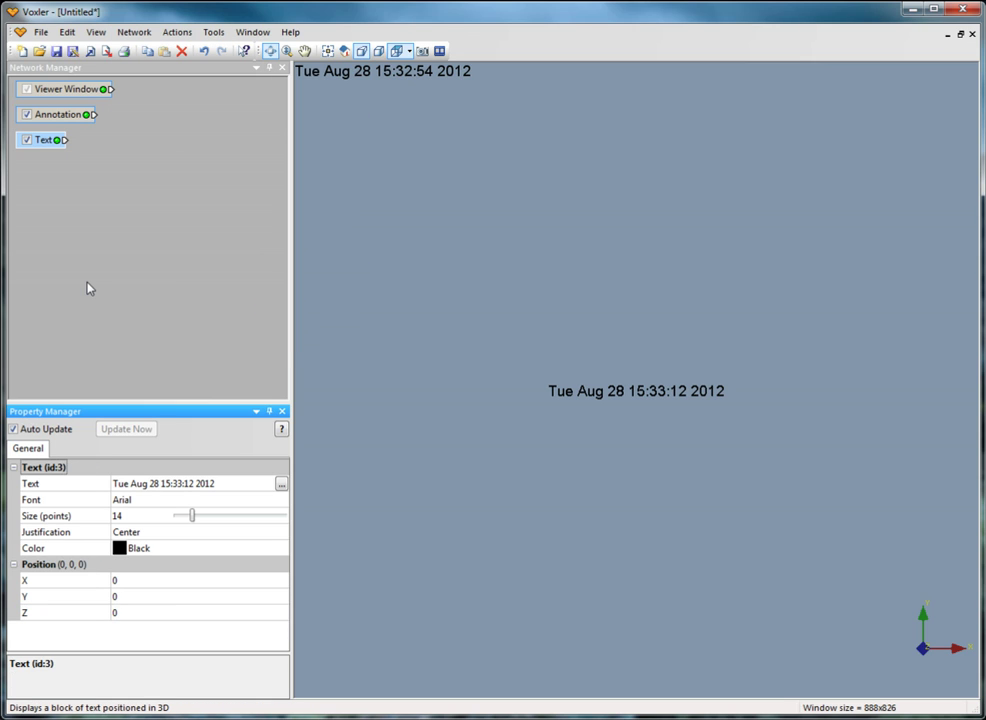
- Replace the Text module's date and time text with "Demo"
left_click(242, 486)
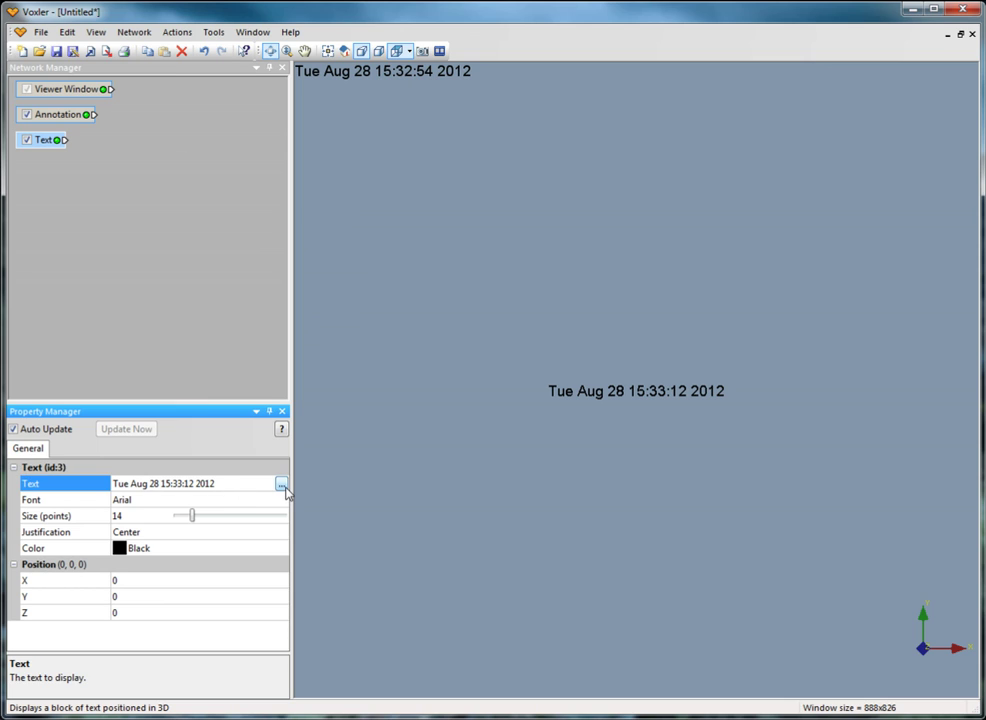
left_click(282, 484)
left_click_drag(232, 531, 101, 530)
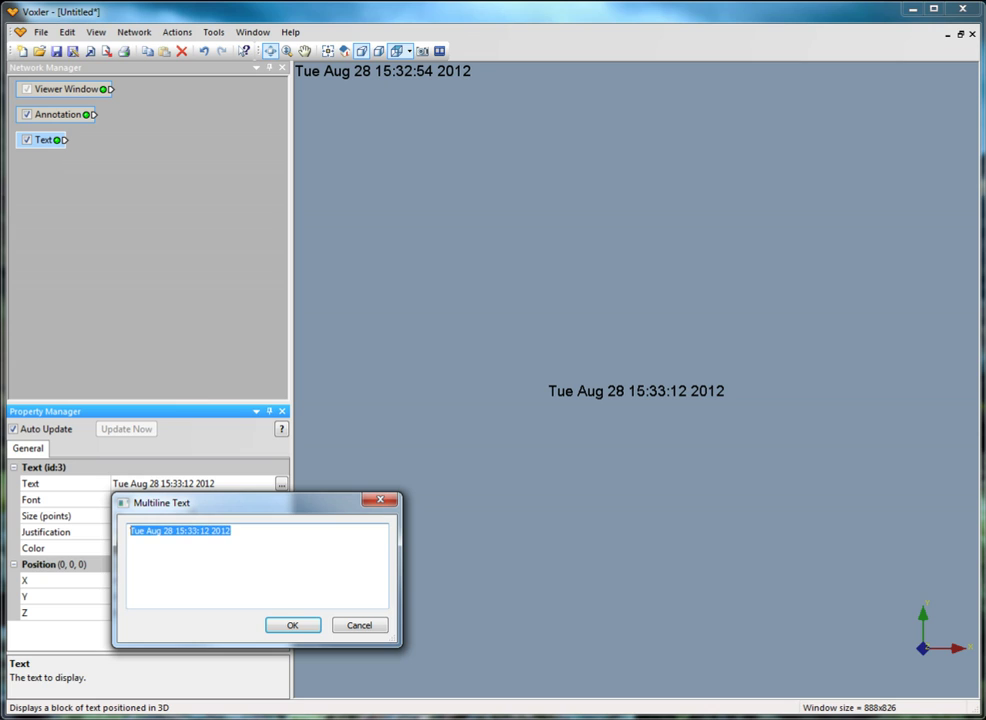
type("Demo")
key("Return")
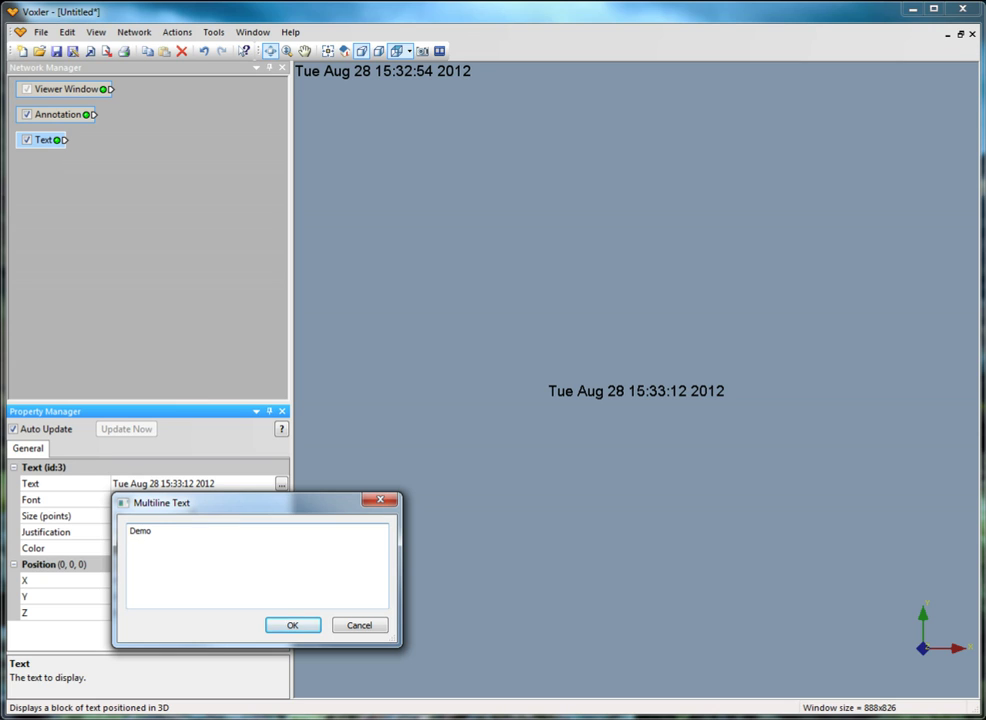
key("BackSpace")
left_click(286, 626)
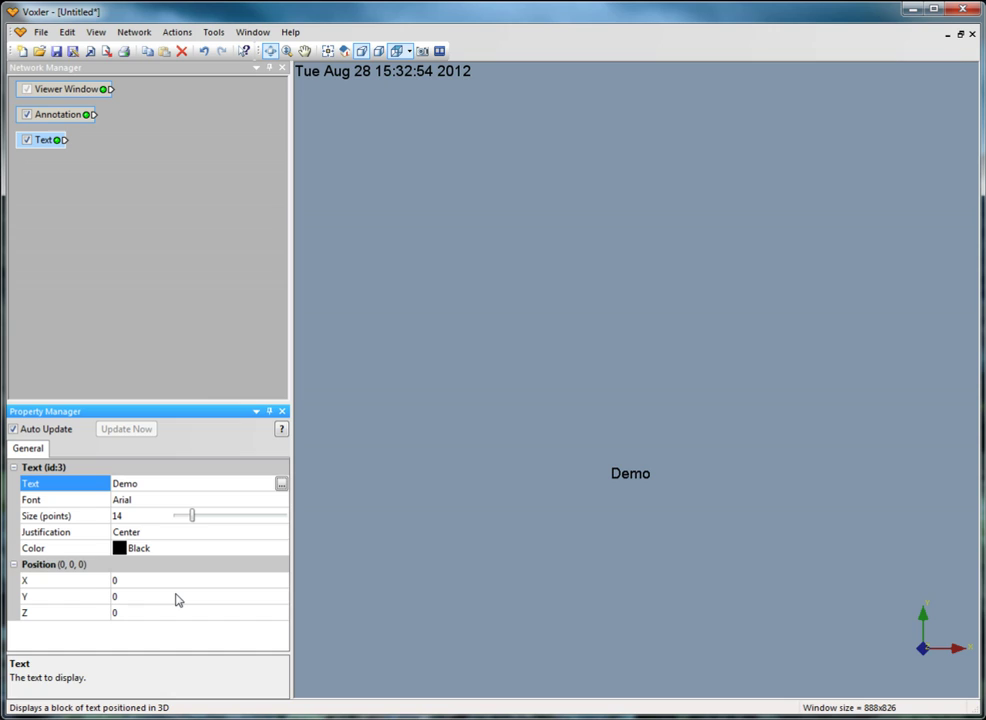
- Position the Demo text at X 40, Y 10, Z 80
left_click(115, 580)
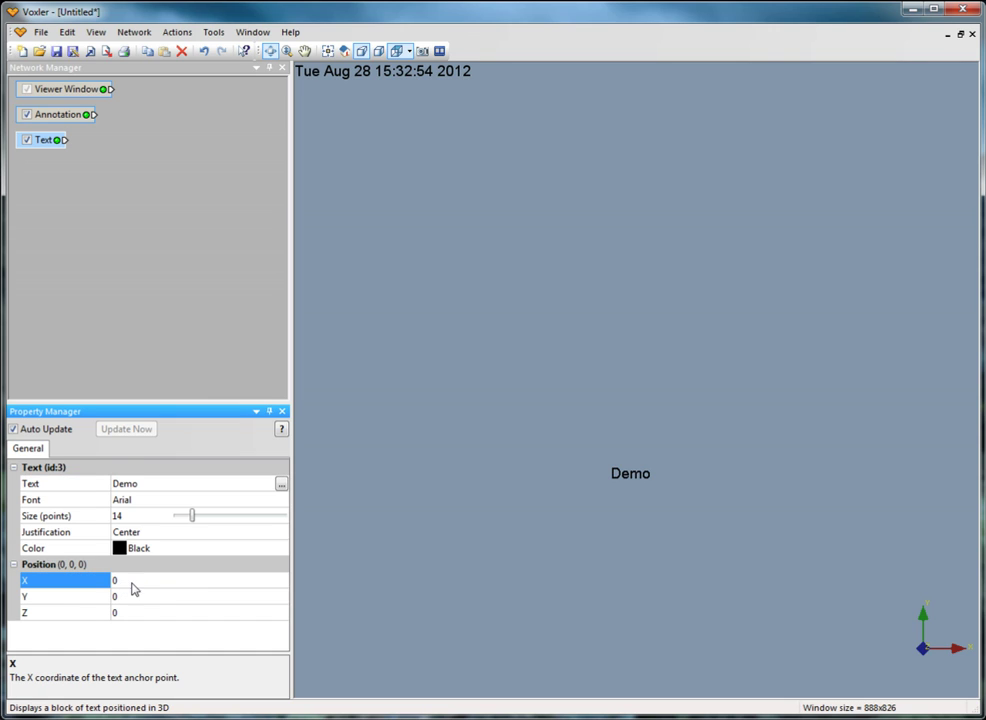
type("40")
left_click(40, 598)
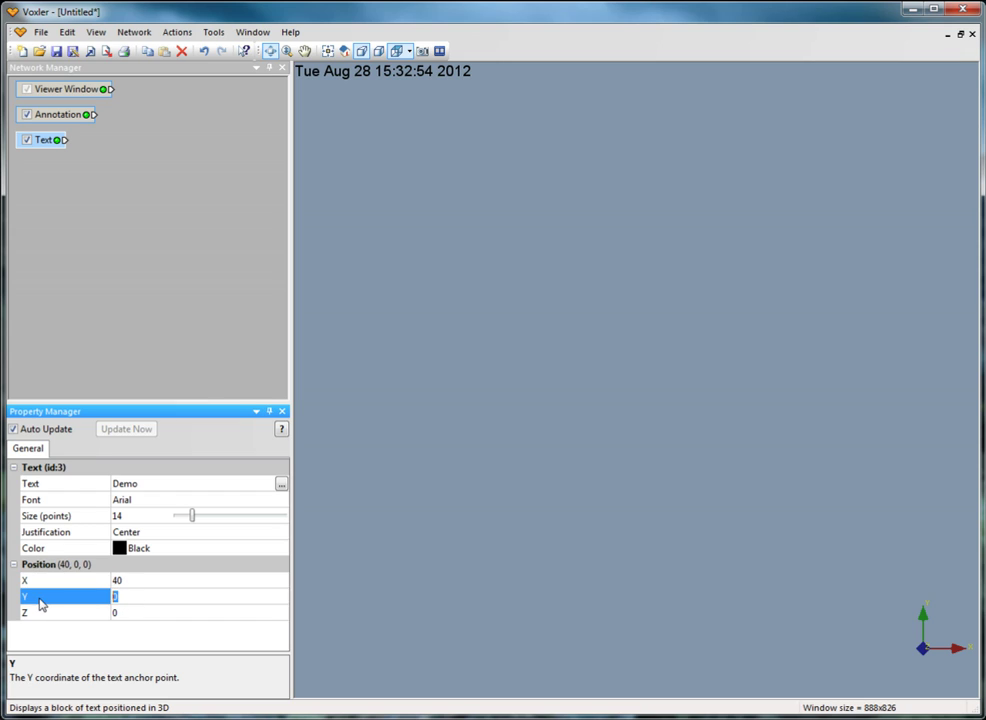
type("10")
left_click(123, 613)
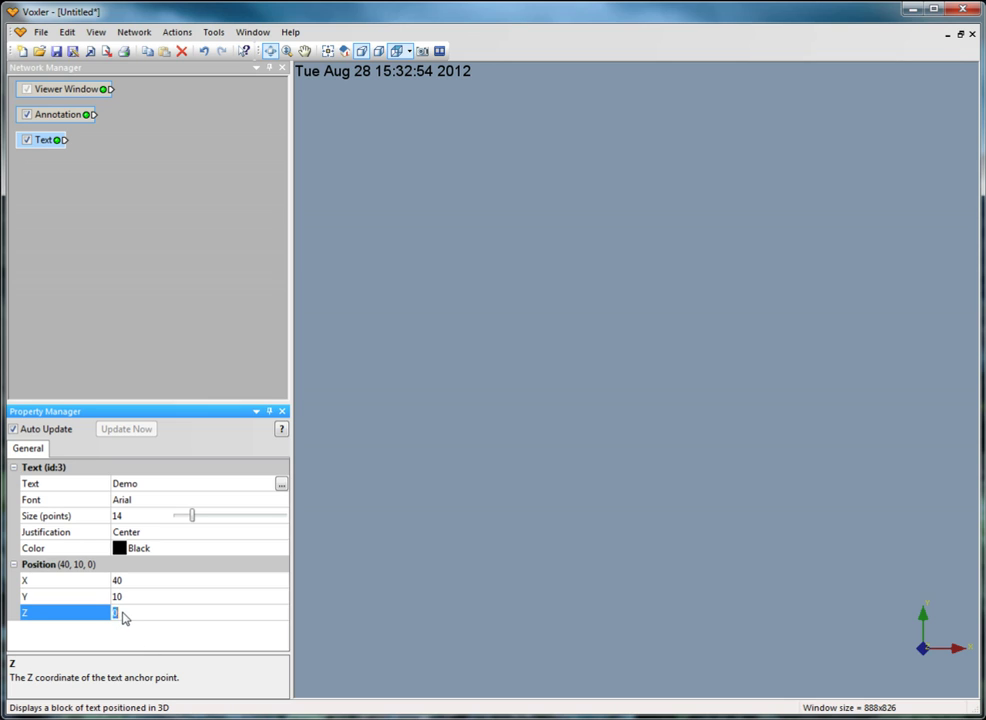
type("80")
left_click(132, 238)
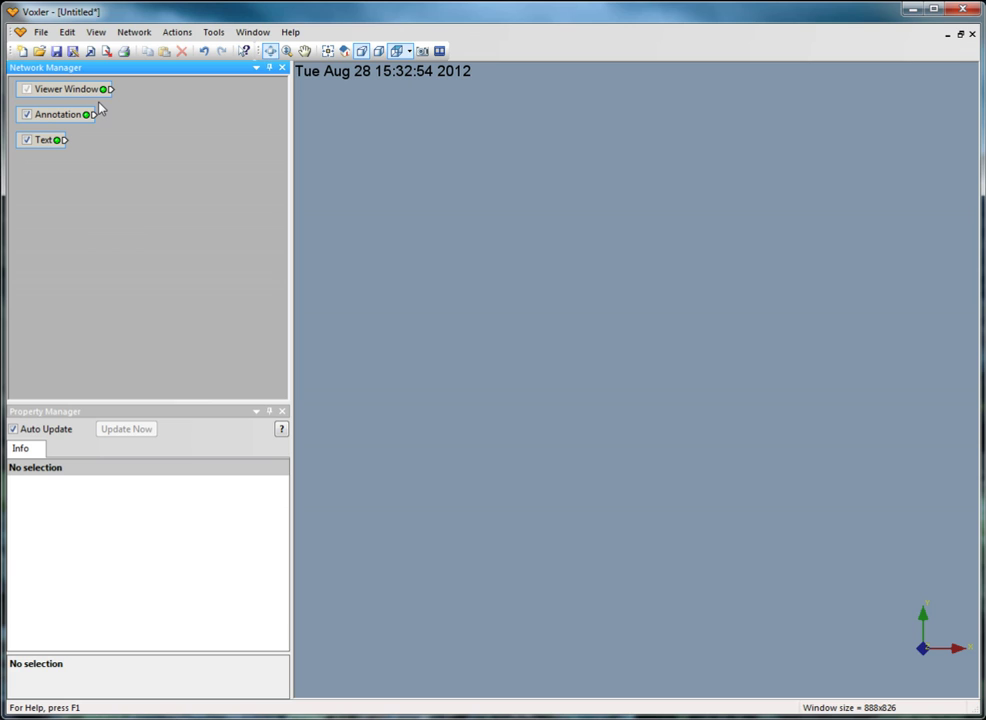
- Import GoldConcentration.dat from the Samples folder with the default data import options
left_click(40, 32)
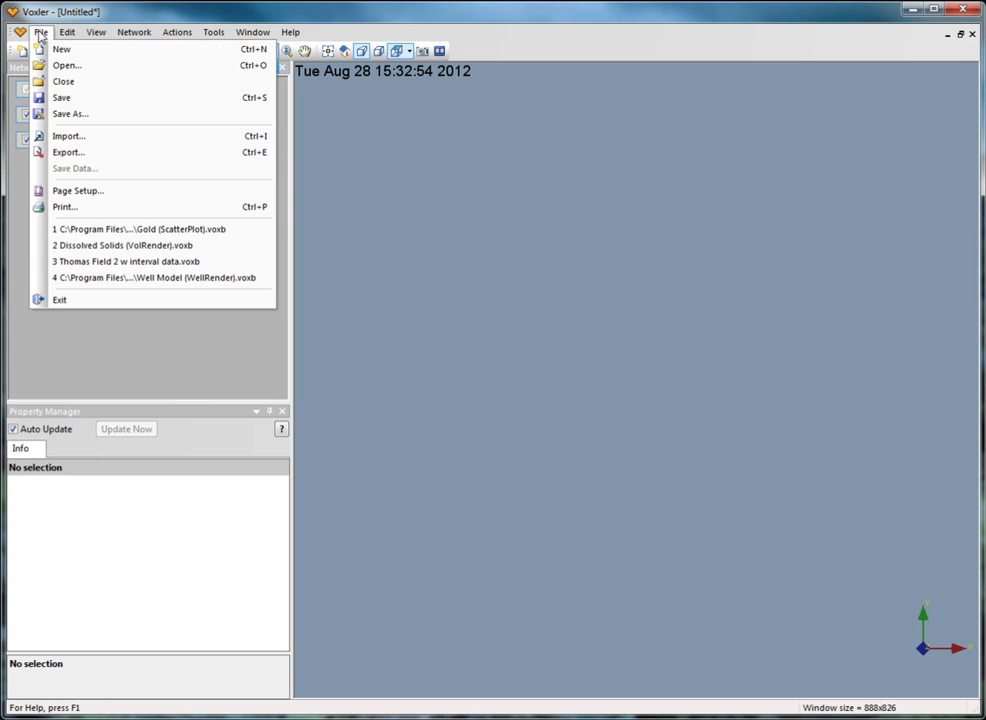
left_click(74, 142)
left_click(425, 352)
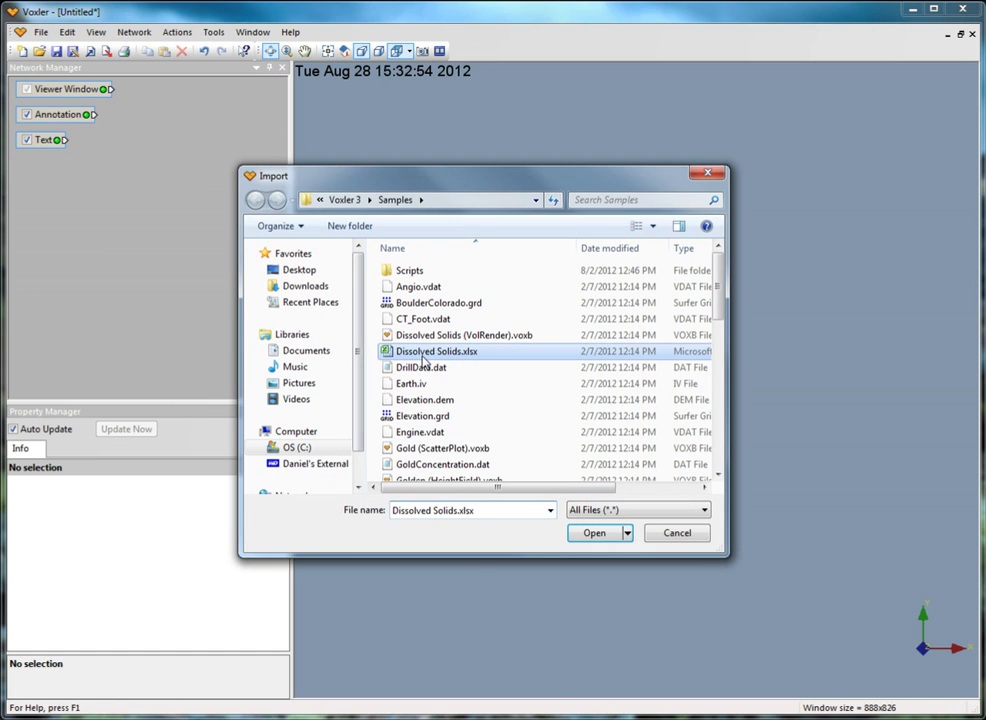
key("g")
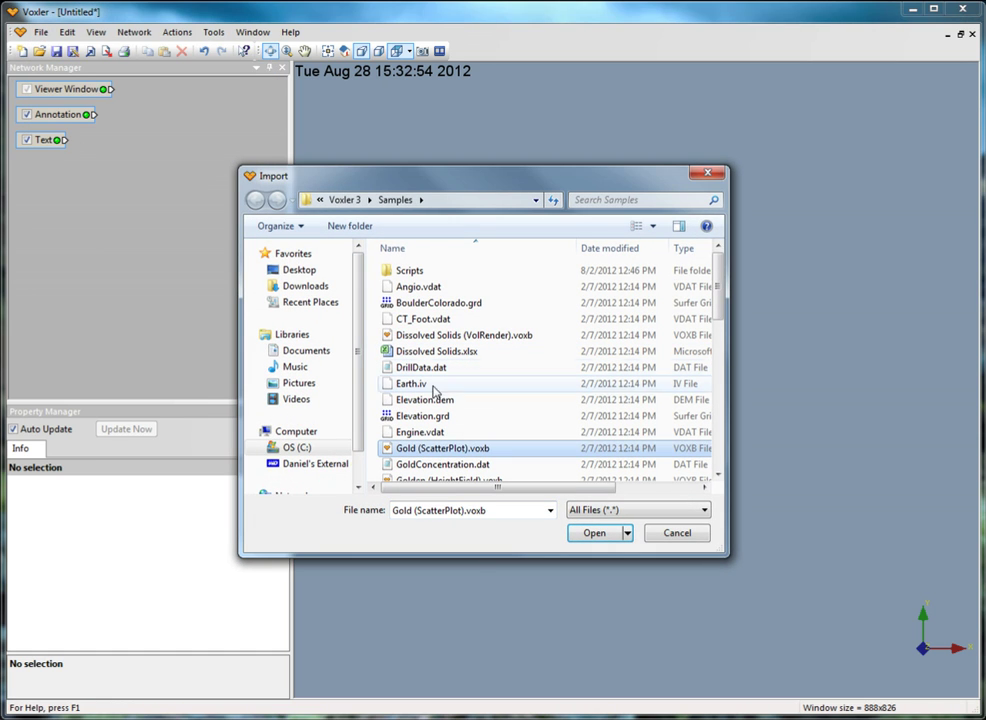
left_click(440, 464)
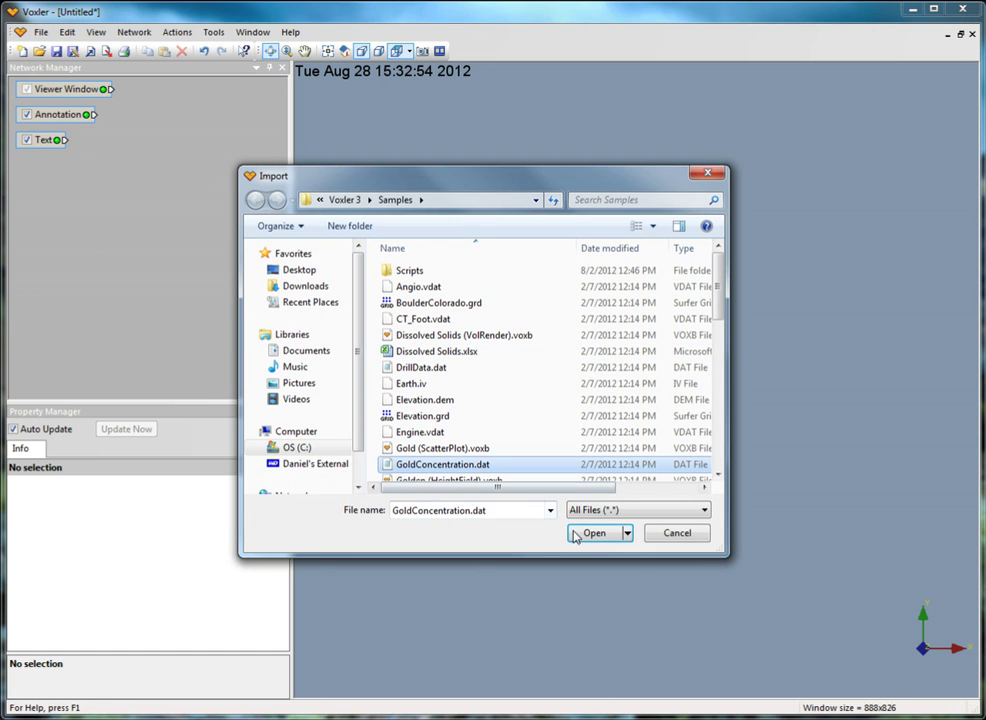
left_click(597, 533)
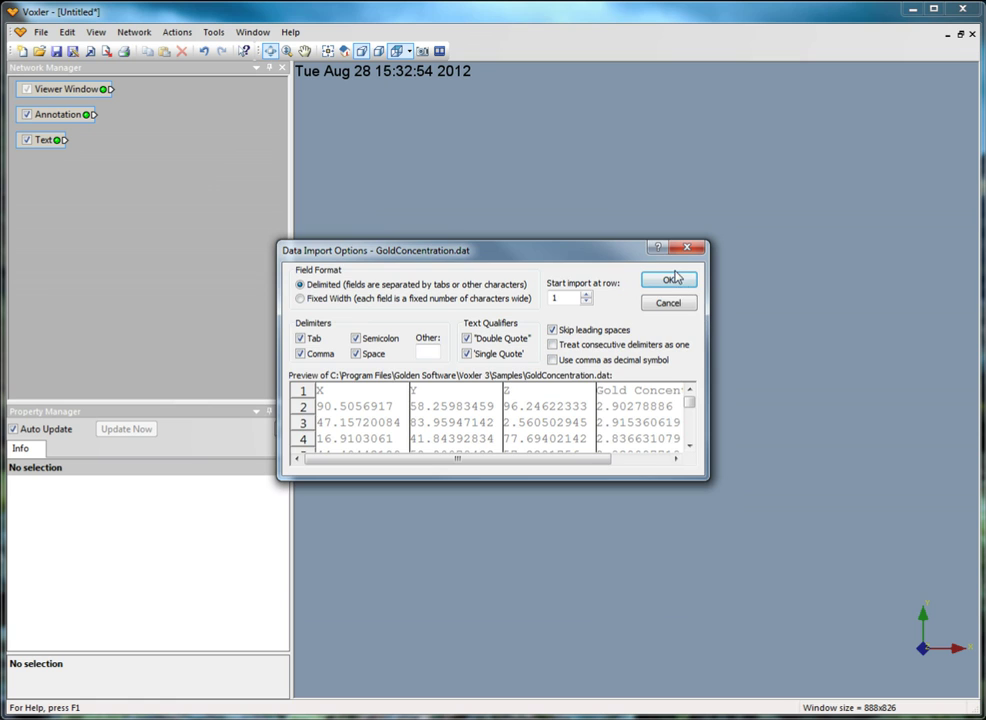
left_click(669, 280)
left_click(576, 549)
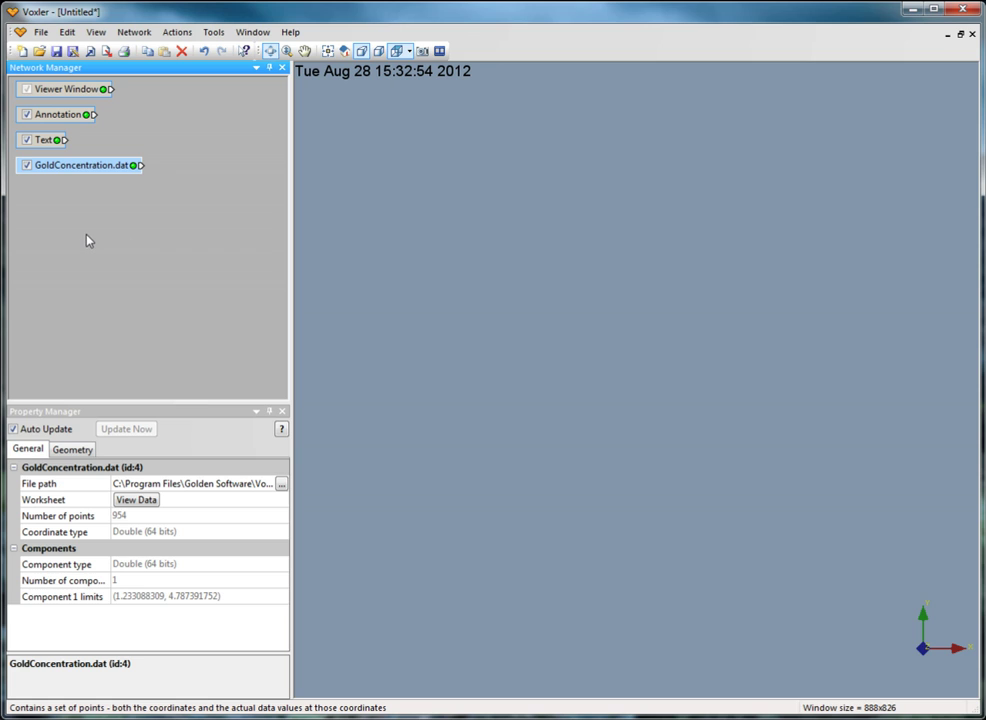
- Add a ScatterPlot module to the GoldConcentration.dat data and display its label properties
left_click(134, 32)
mouse_move(168, 104)
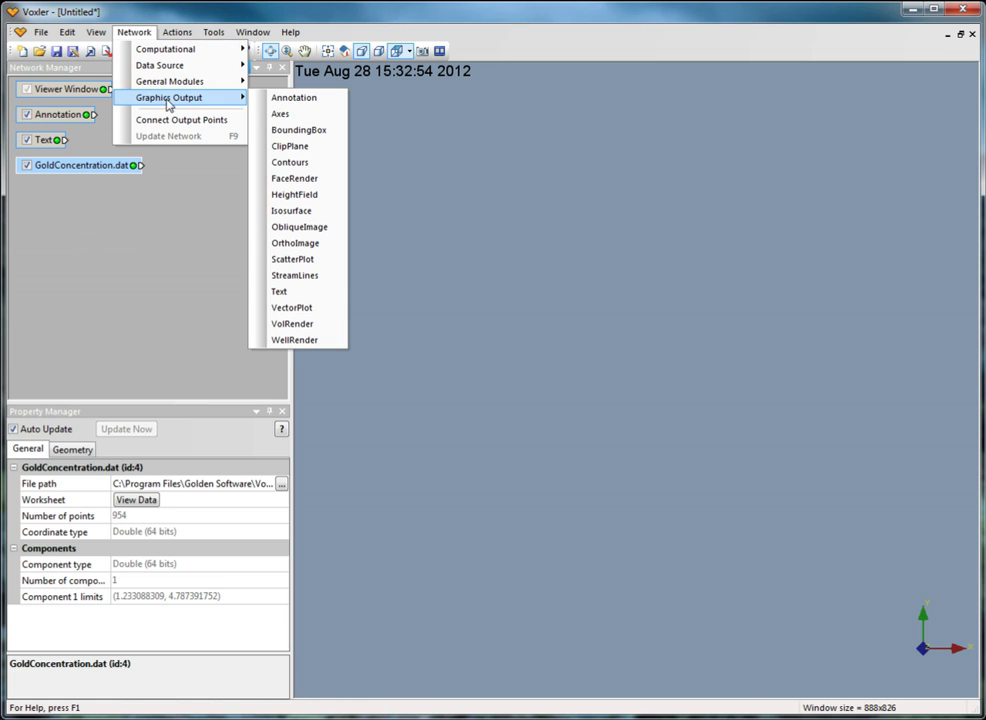
left_click(305, 260)
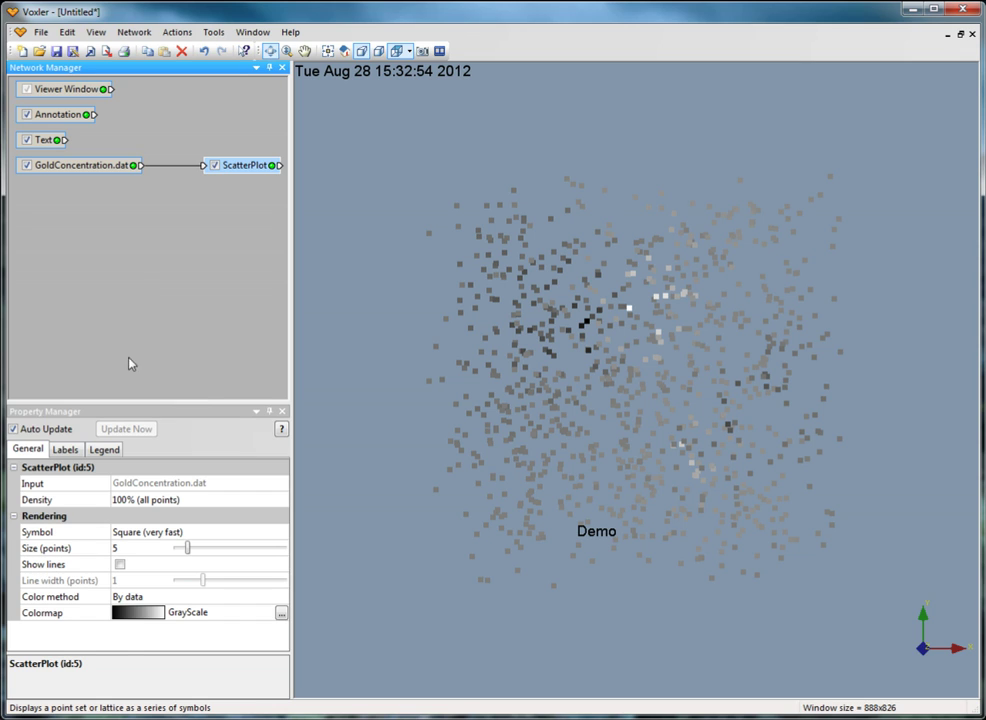
left_click(66, 450)
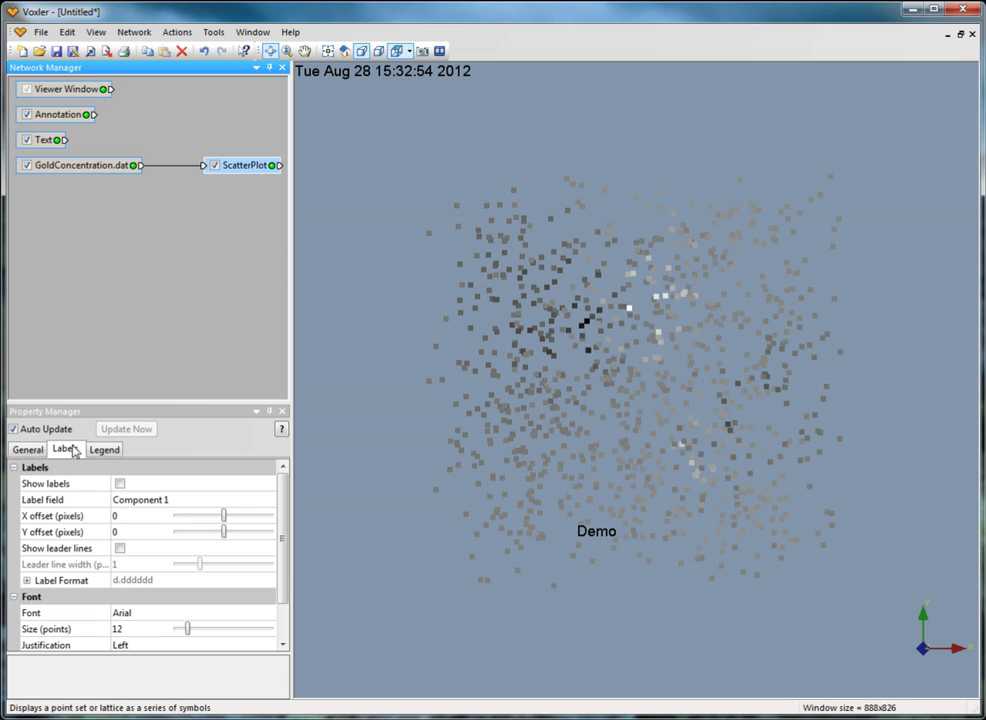
- Grid the GoldConcentration.dat points using a Gridder module placed just beneath the data module in the network
left_click(122, 169)
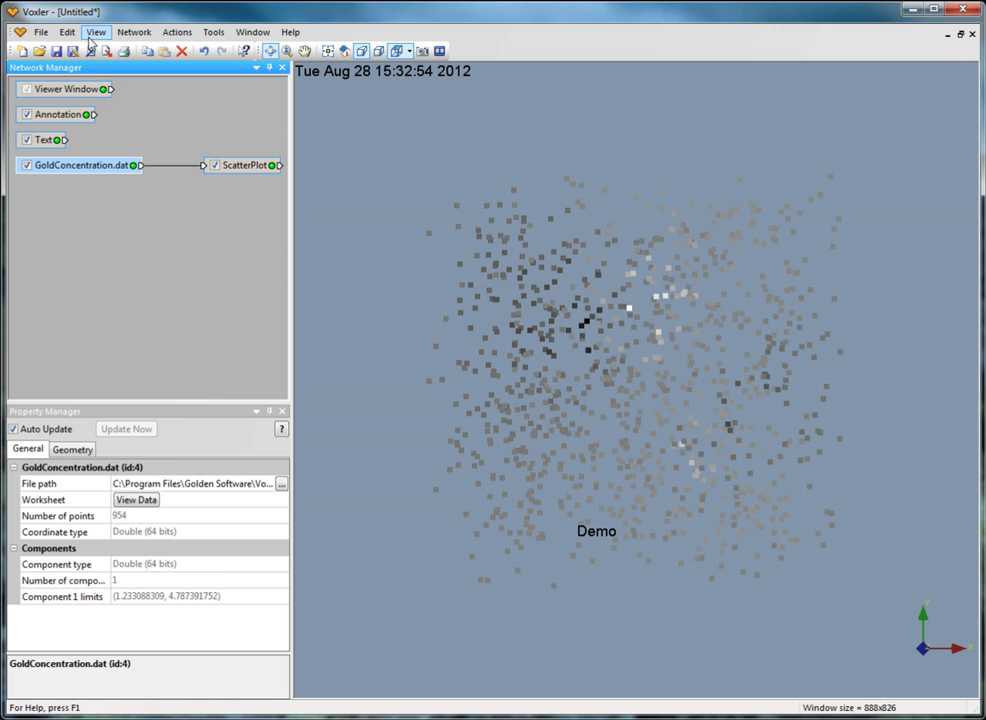
left_click(134, 32)
mouse_move(161, 57)
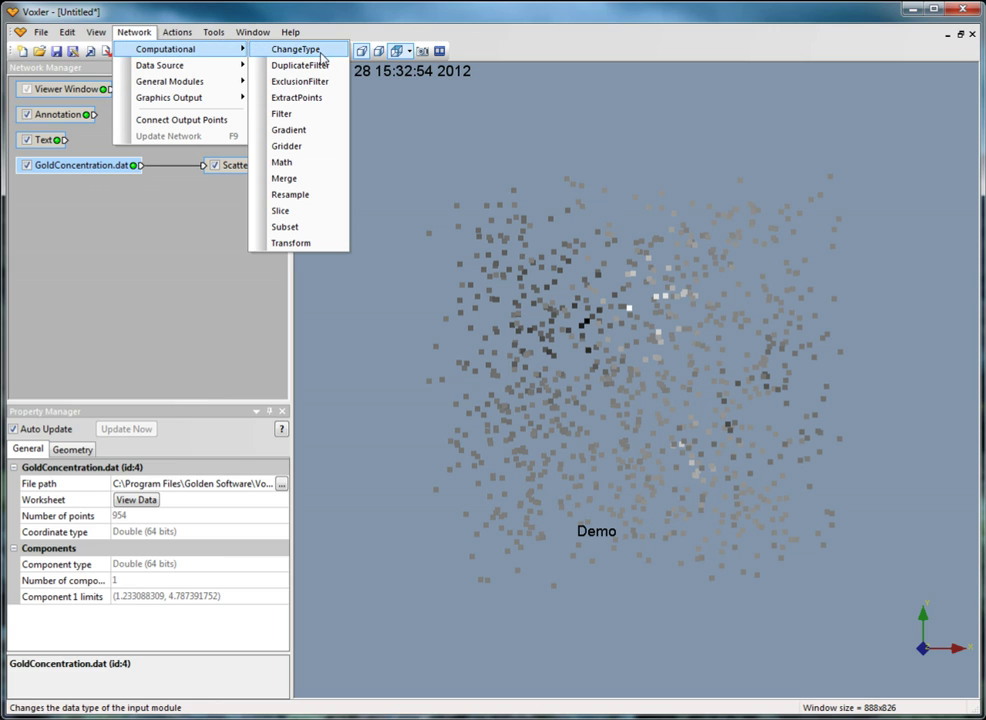
left_click(303, 146)
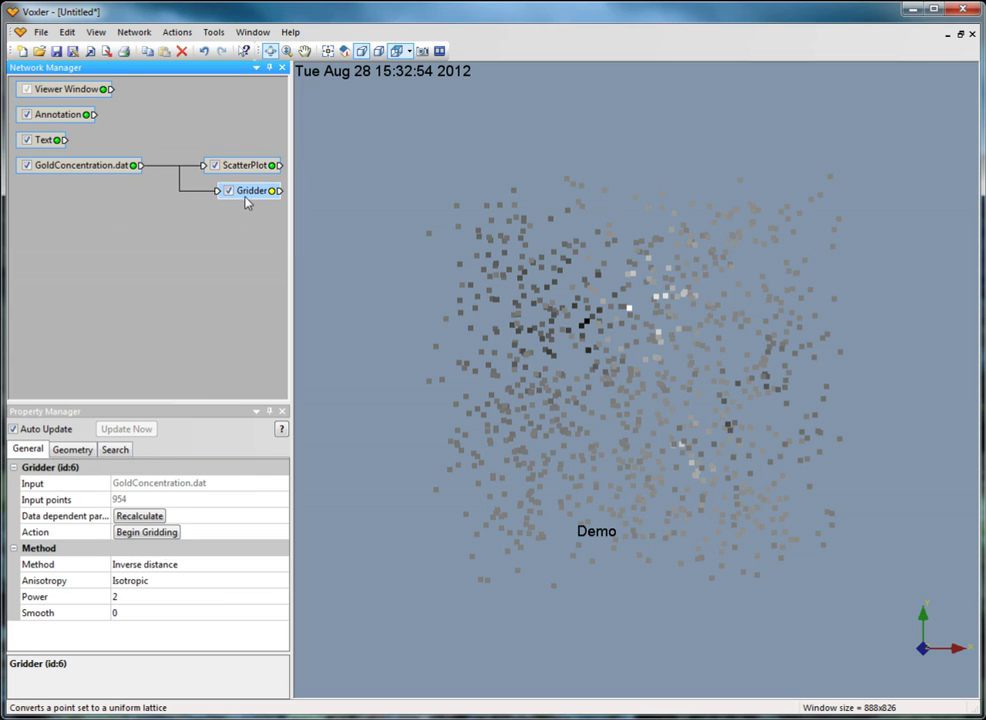
left_click_drag(246, 196, 56, 200)
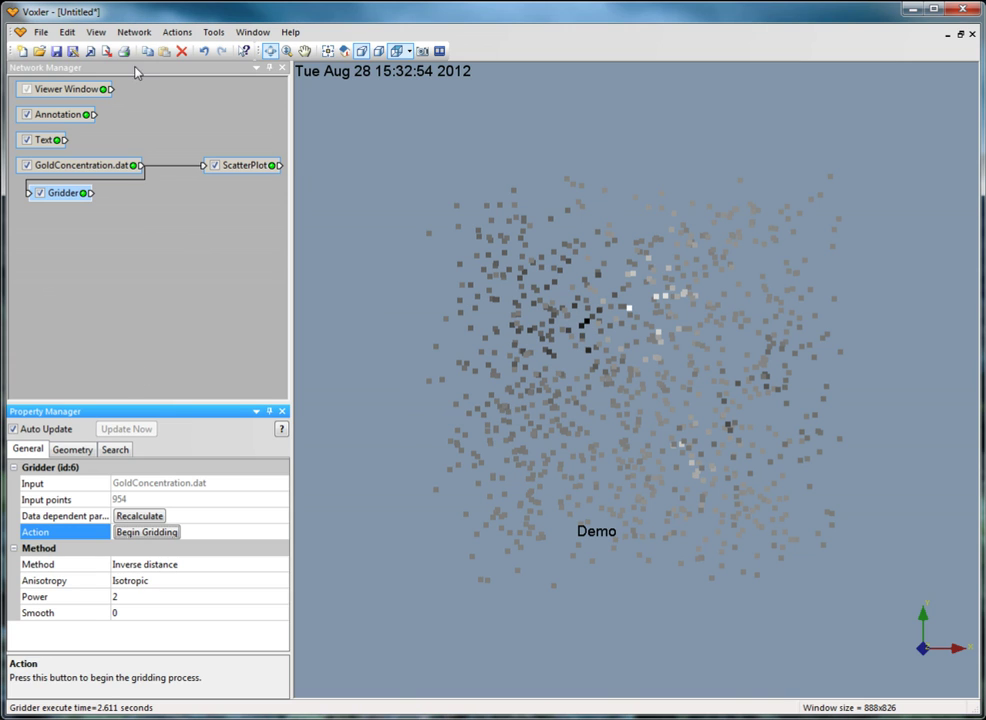
- Add a Contours module to the Gridder output and shift the Gridder module slightly toward alignment with the data module
left_click(134, 32)
mouse_move(162, 100)
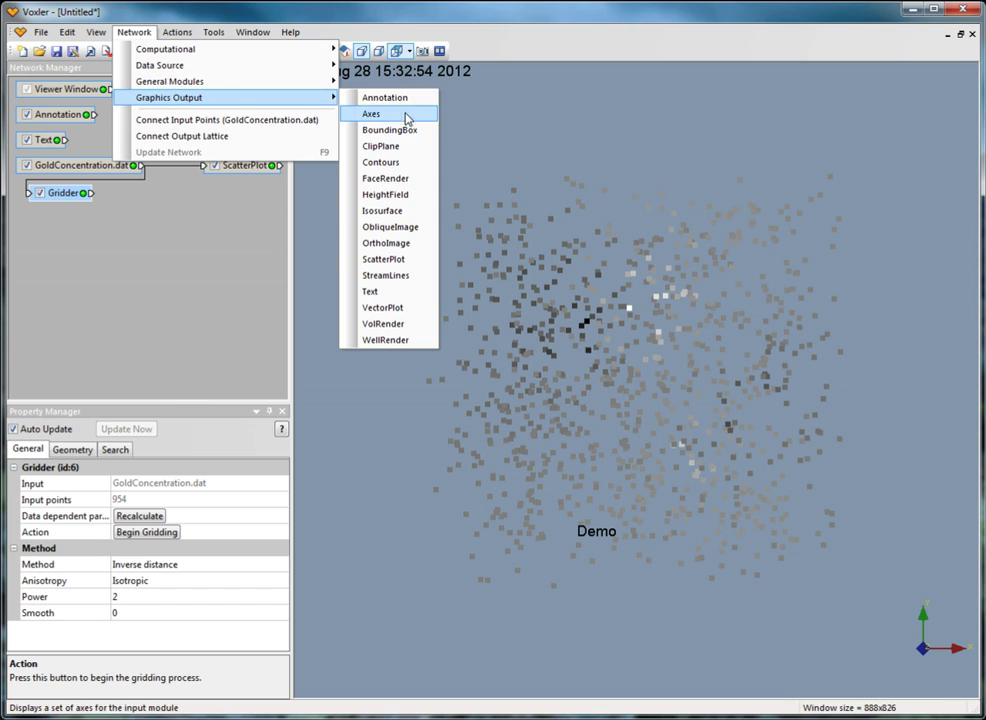
left_click(383, 162)
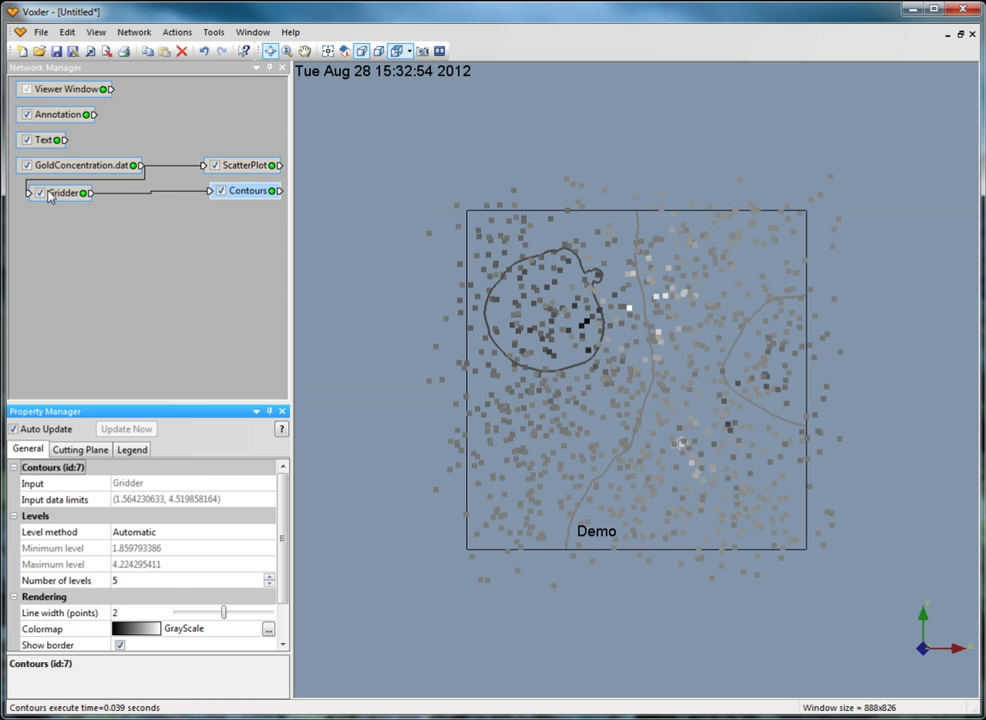
left_click_drag(49, 195, 45, 197)
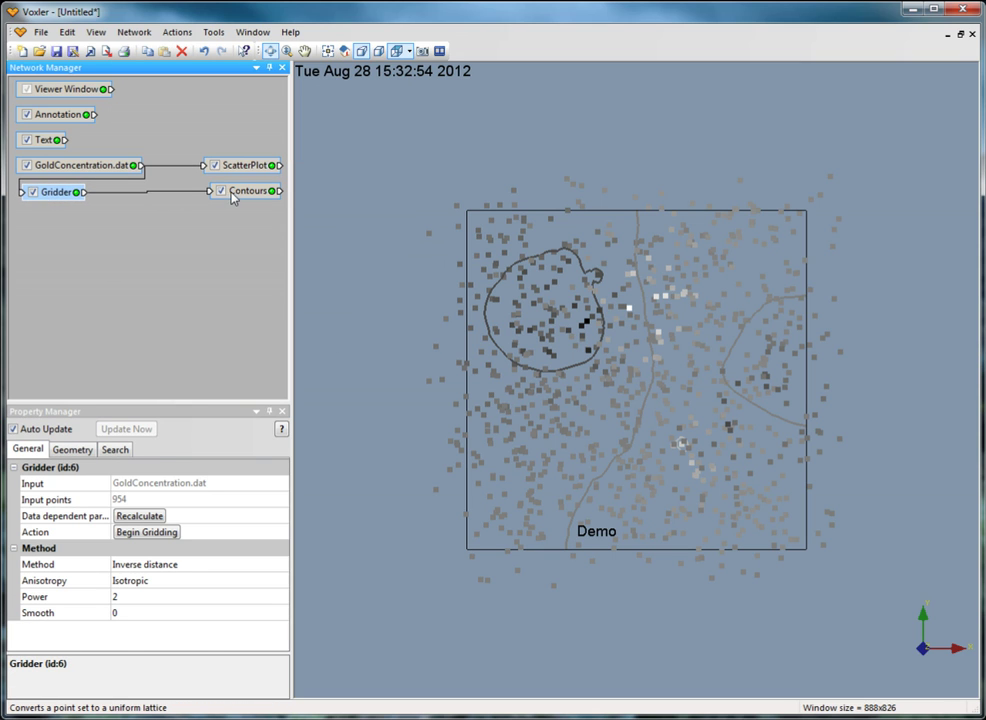
- Align the Contours module horizontally with the Gridder module in the network and hide the contours in the view
left_click_drag(238, 193, 226, 197)
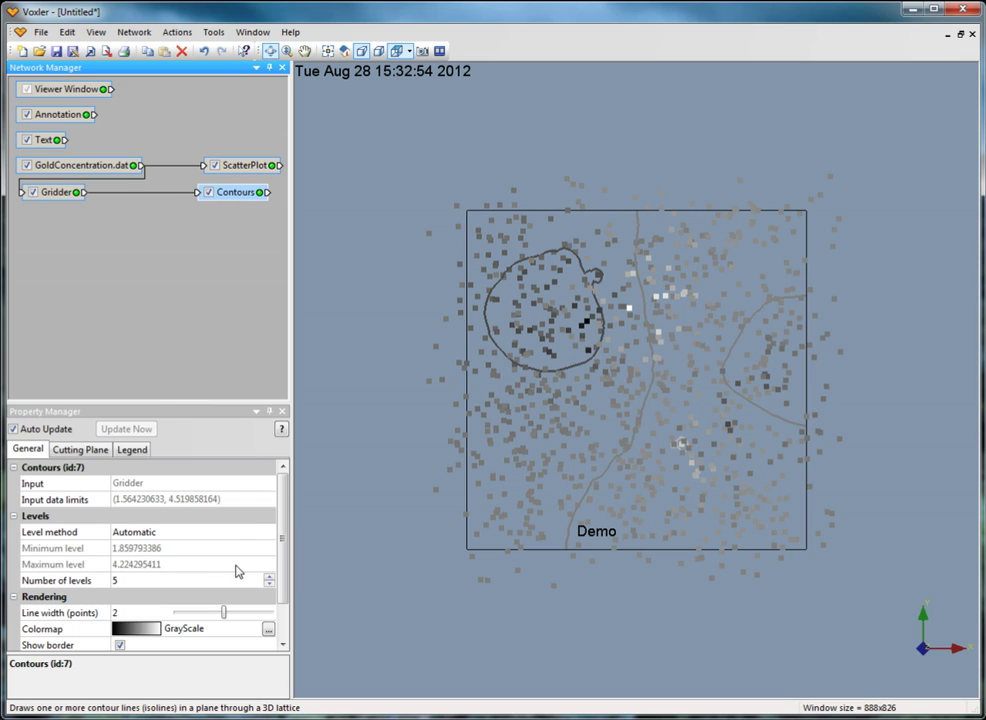
left_click(131, 450)
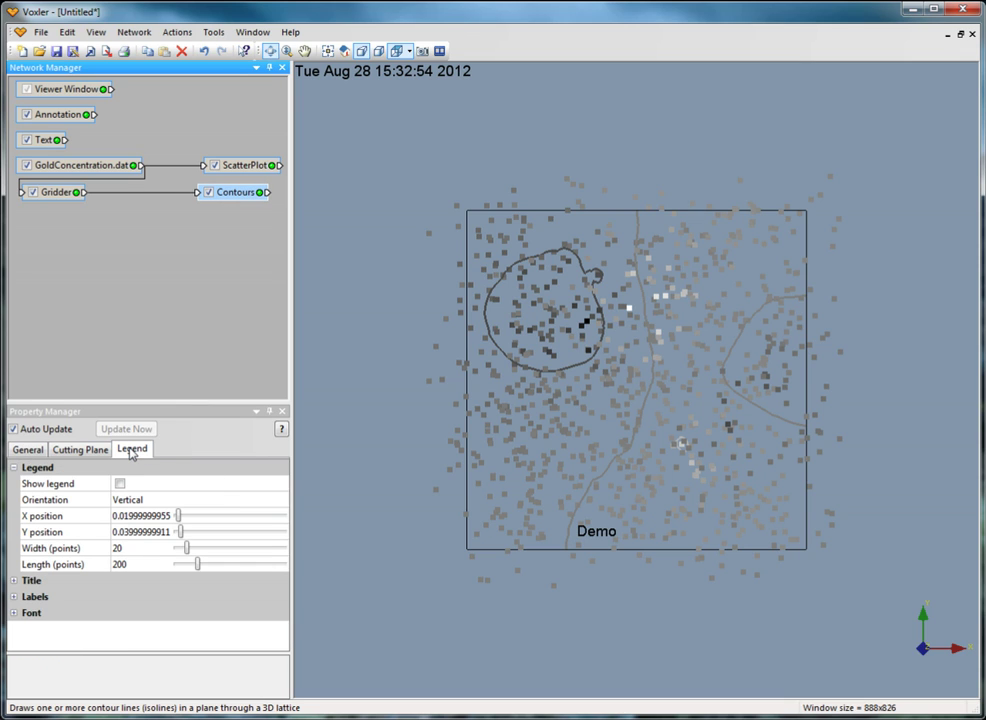
left_click(210, 192)
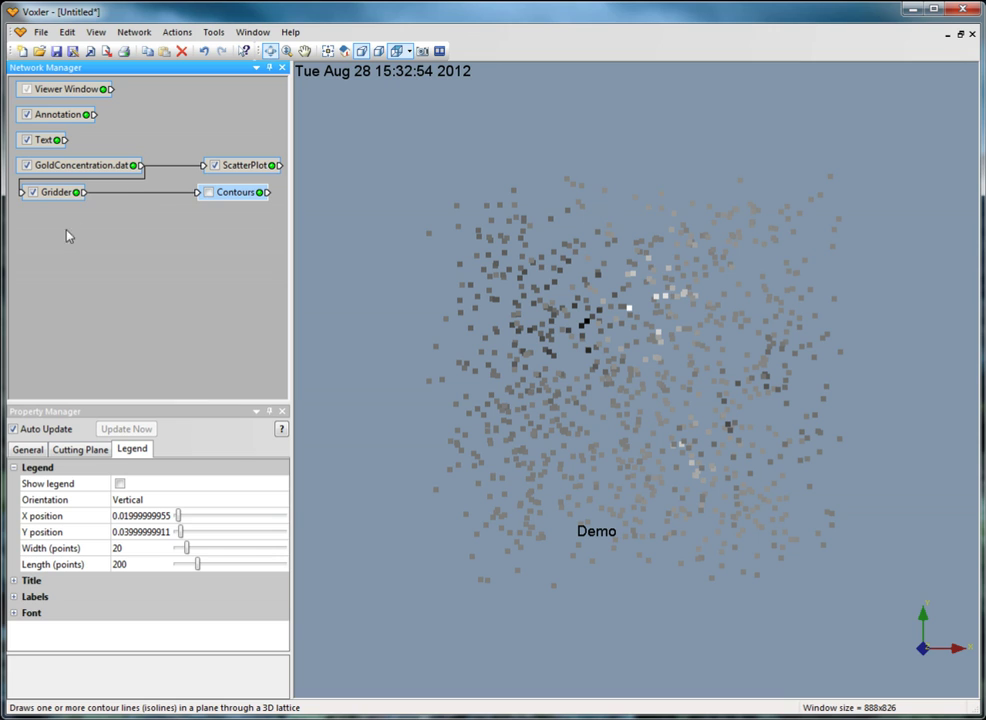
- Add an Isosurface module to the Gridder output and set its isovalue to about 2.97
left_click(57, 193)
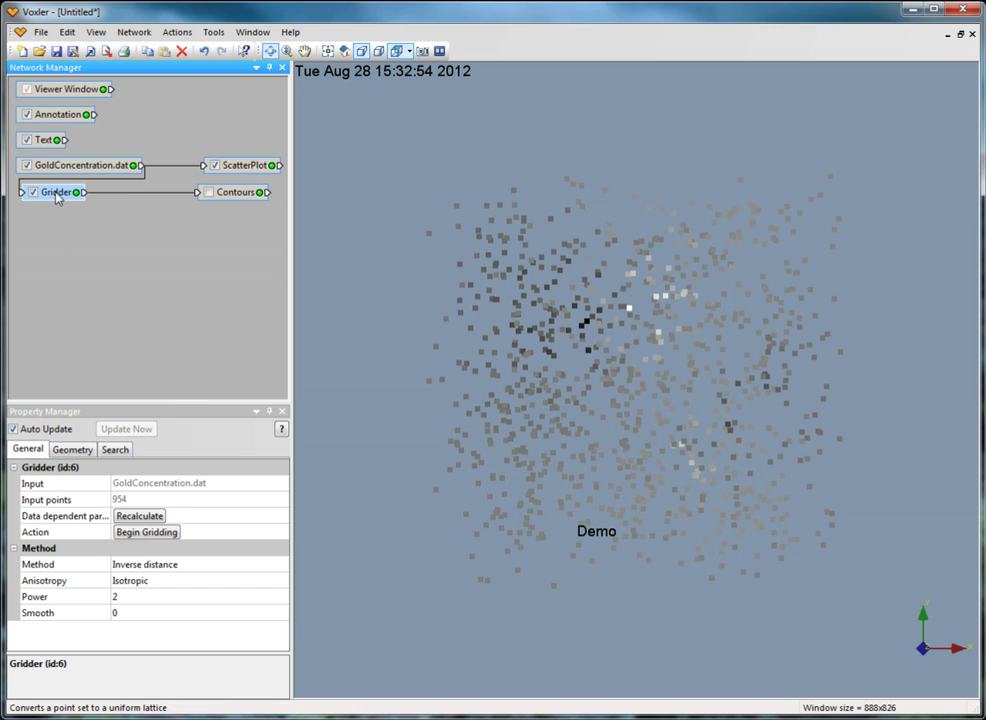
left_click(134, 32)
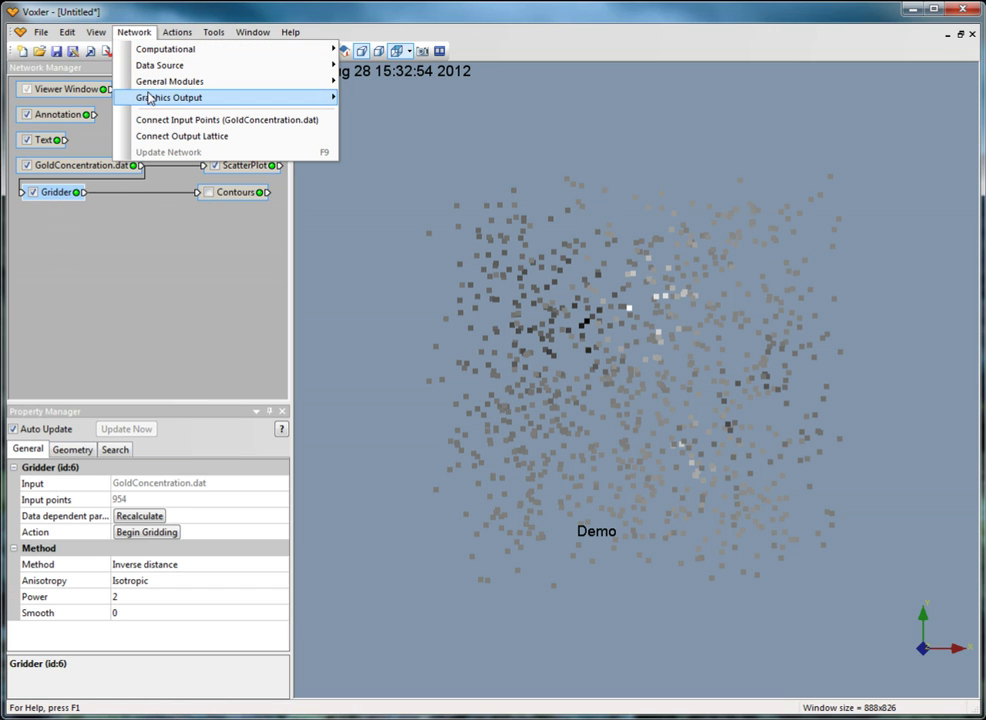
mouse_move(280, 101)
left_click(390, 211)
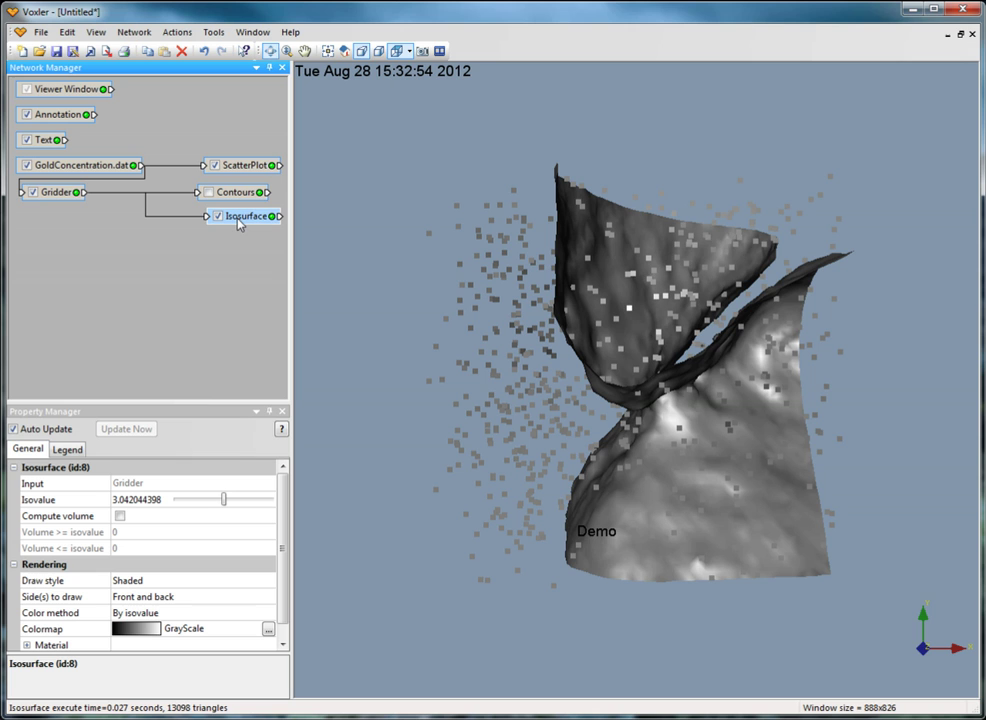
mouse_move(222, 499)
left_mouse_down()
mouse_move(234, 501)
mouse_move(213, 501)
mouse_move(222, 502)
left_mouse_up()
left_click_drag(414, 409, 700, 480)
left_click_drag(754, 534, 555, 442)
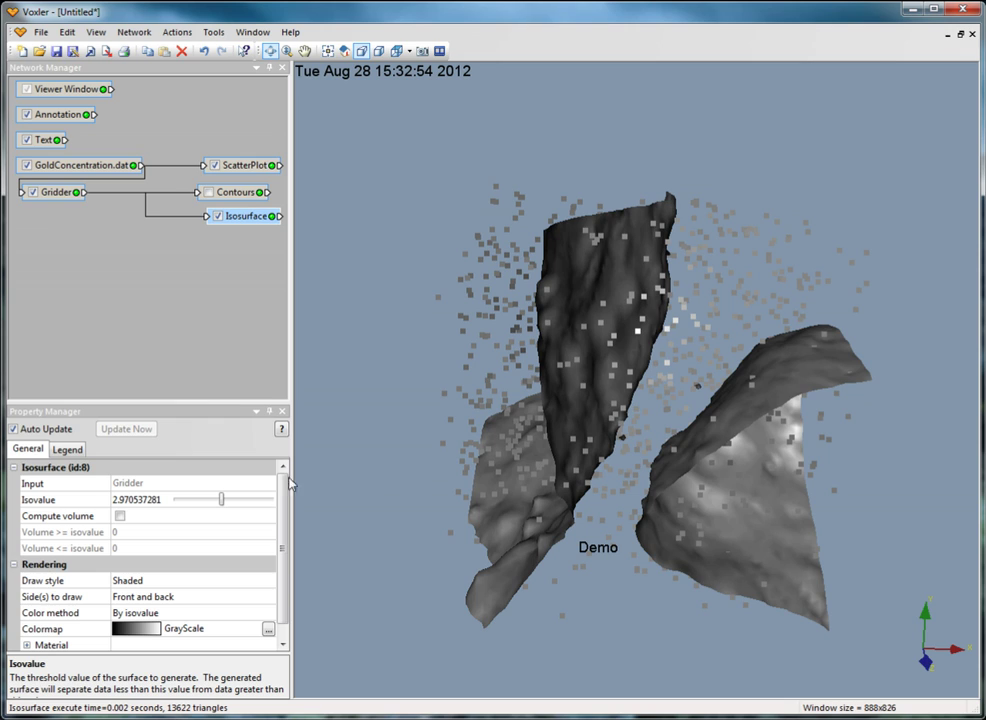
- Display the Isosurface module's legend properties and hide the isosurface in the view
scroll(284, 540, "down", 1)
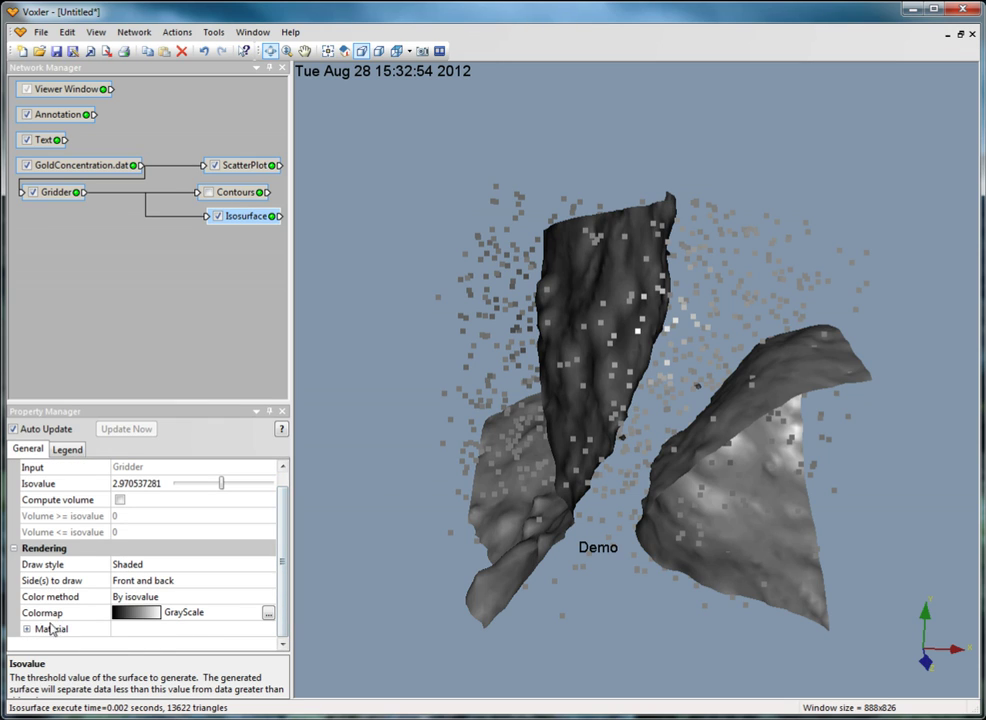
left_click(63, 450)
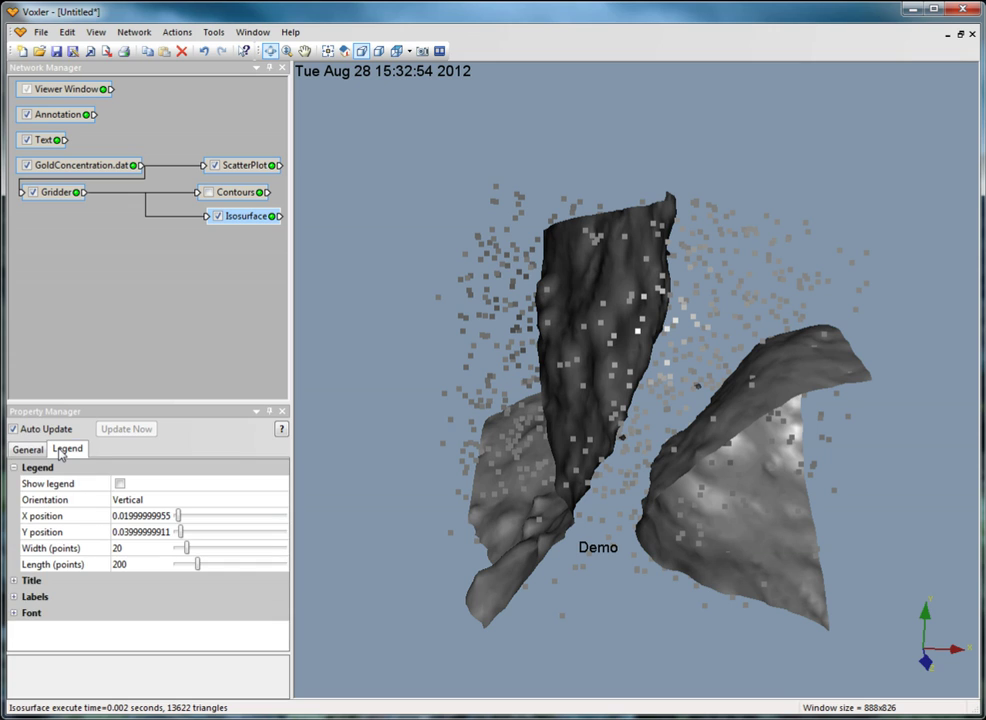
left_click(164, 317)
left_click(218, 216)
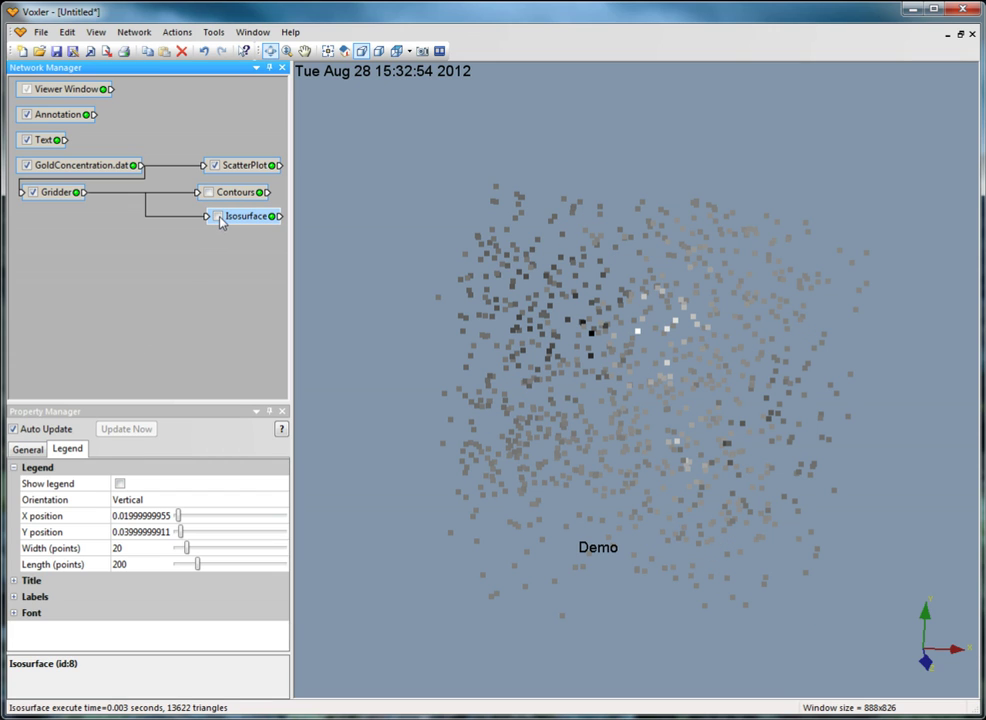
- Add a HeightField module to the Gridder output and set its slice number to 23
left_click(66, 192)
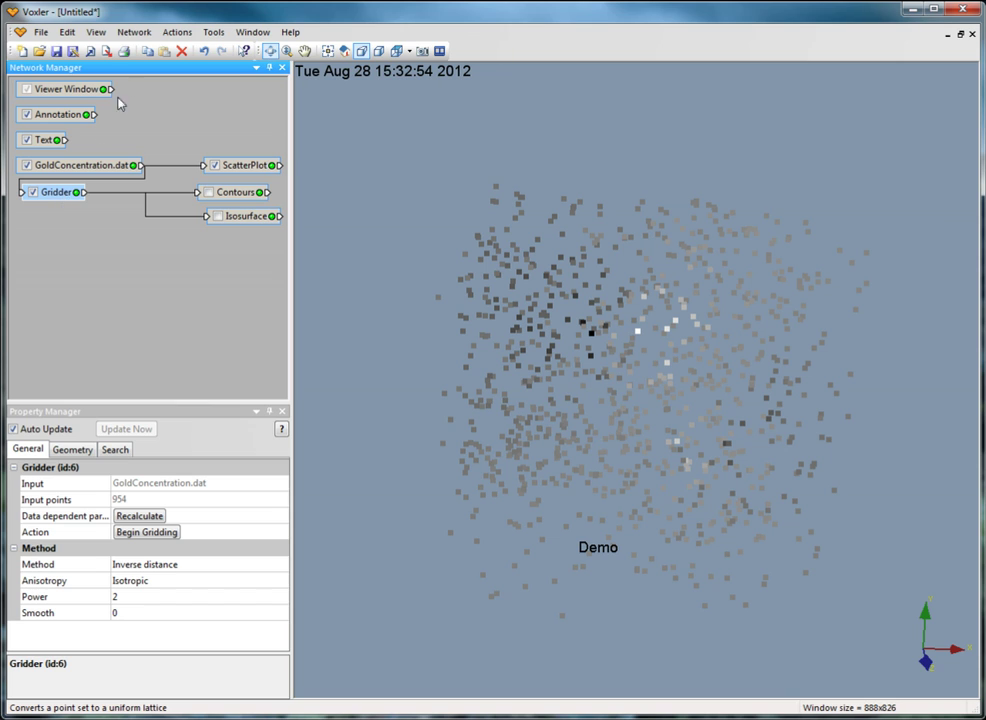
left_click(132, 32)
mouse_move(160, 97)
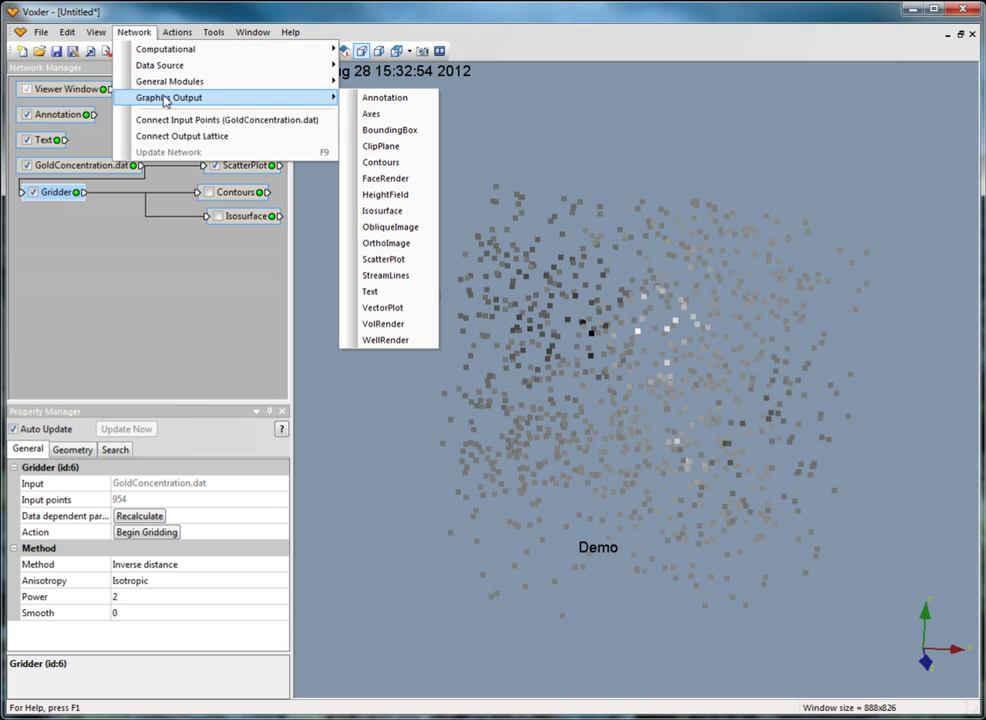
left_click(399, 196)
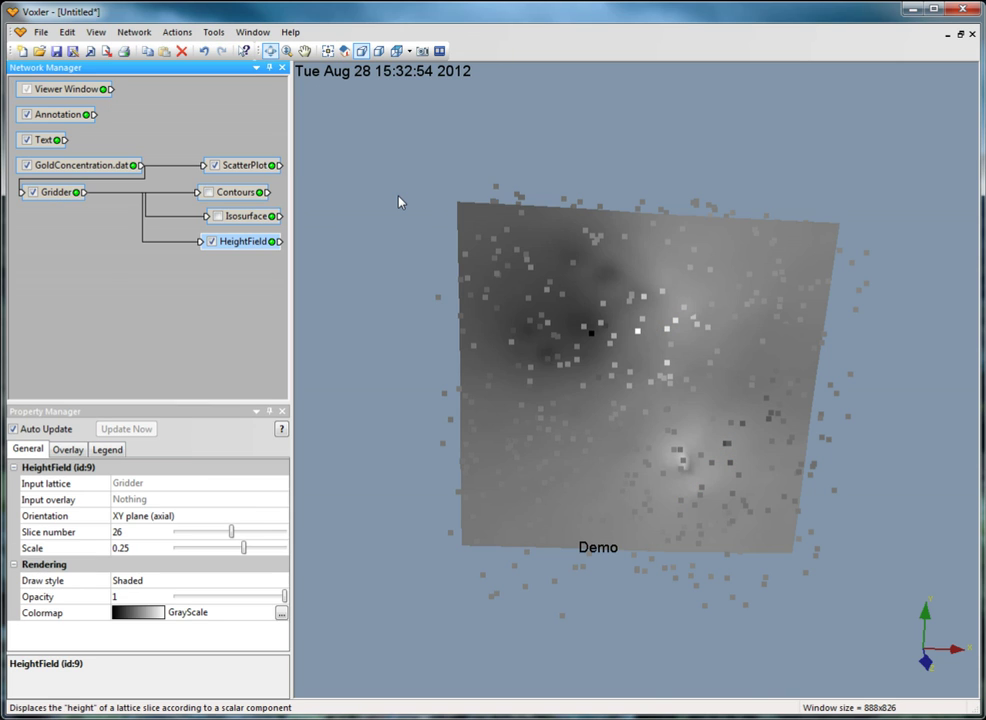
left_click_drag(680, 613, 687, 373)
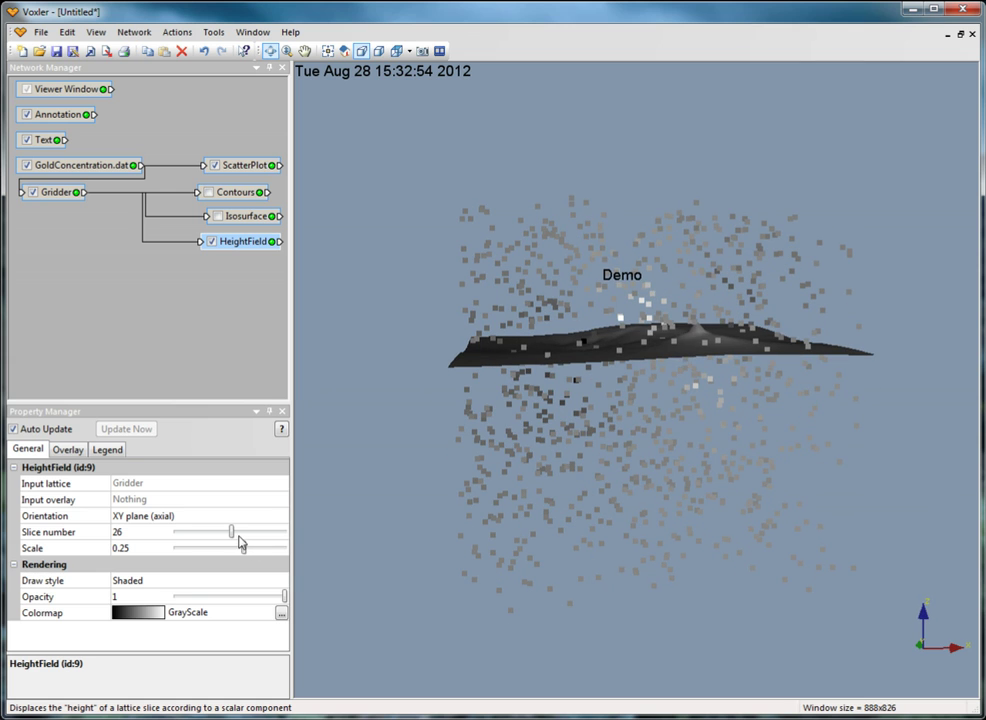
mouse_move(231, 537)
left_mouse_down()
mouse_move(265, 537)
mouse_move(160, 533)
mouse_move(224, 535)
left_mouse_up()
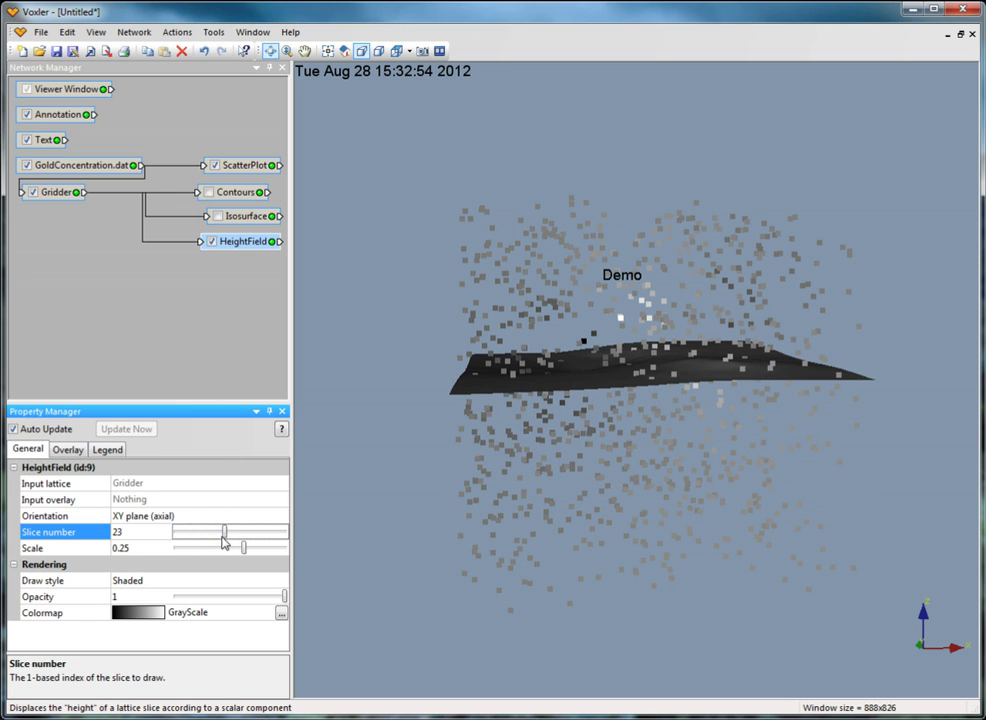
- Display the HeightField module's legend properties and hide the height field in the view
left_click(112, 455)
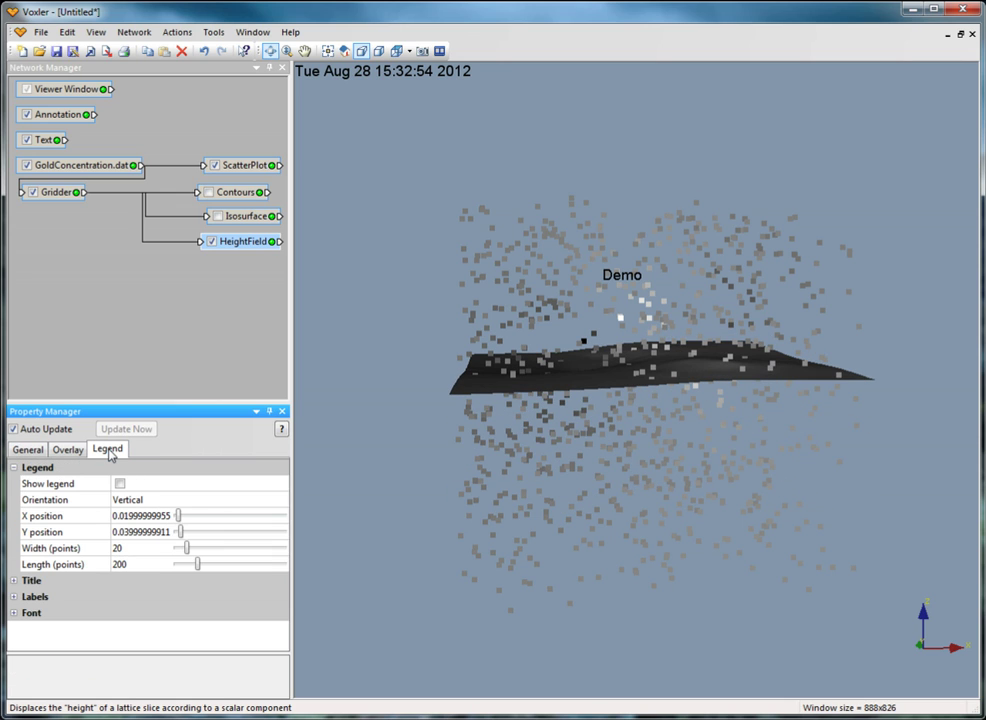
left_click(182, 327)
left_click(212, 242)
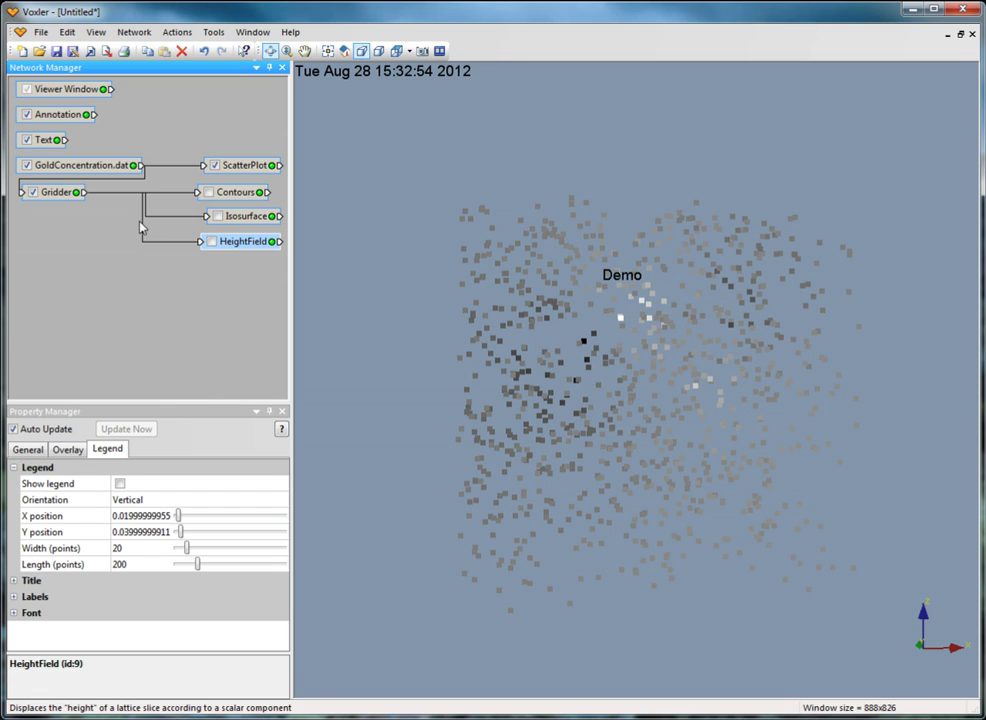
- Add an ObliqueImage module to the Gridder output
left_click(55, 192)
left_click(134, 32)
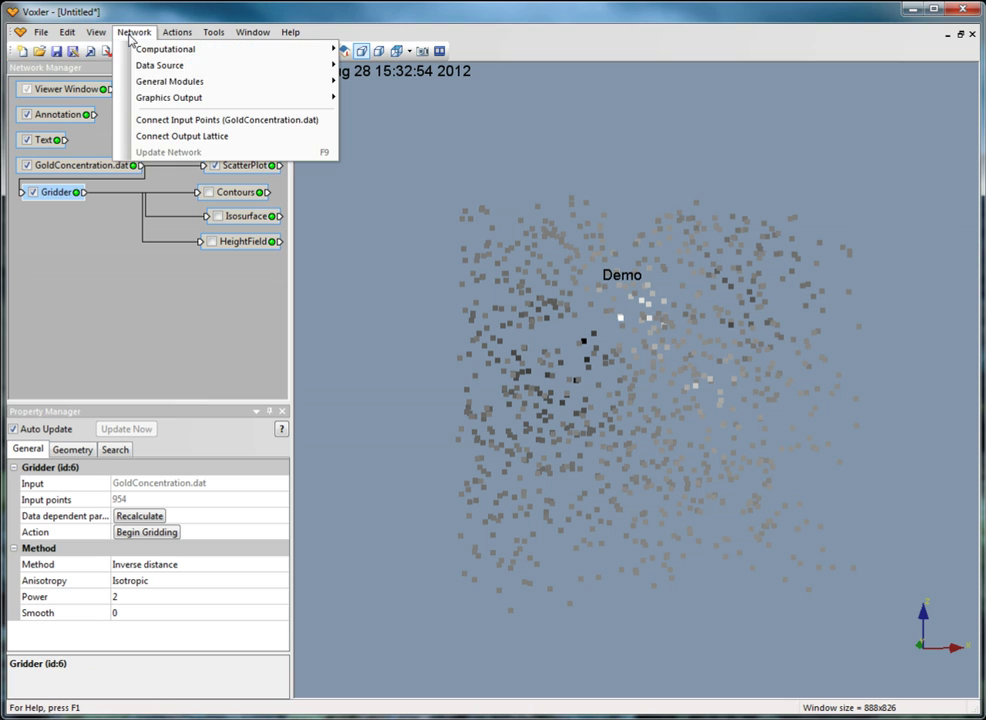
mouse_move(163, 103)
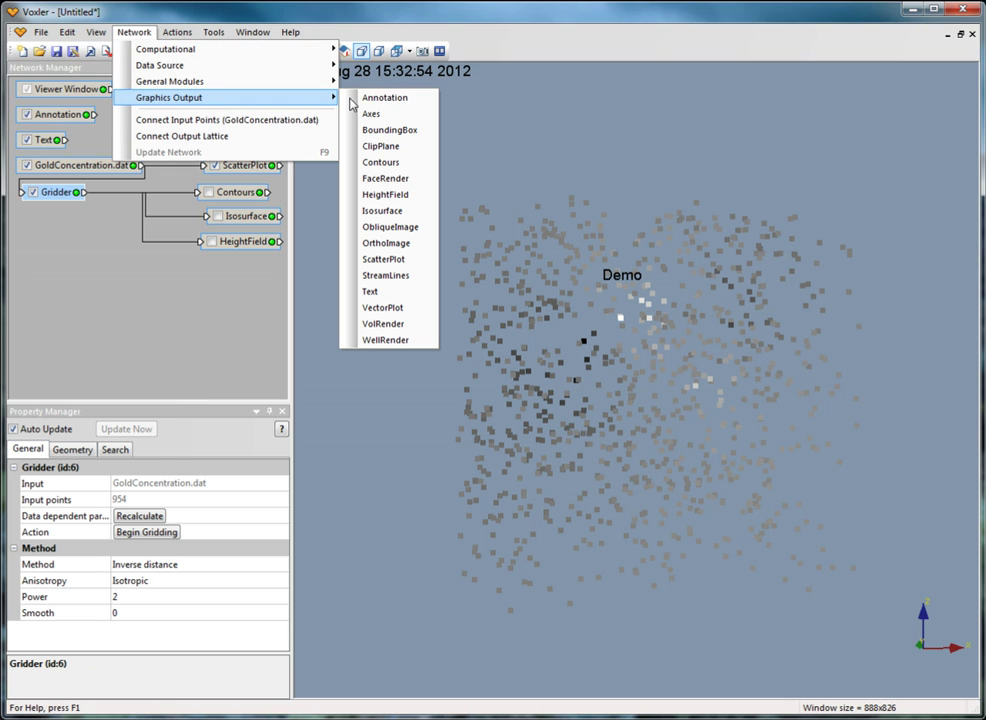
left_click(390, 227)
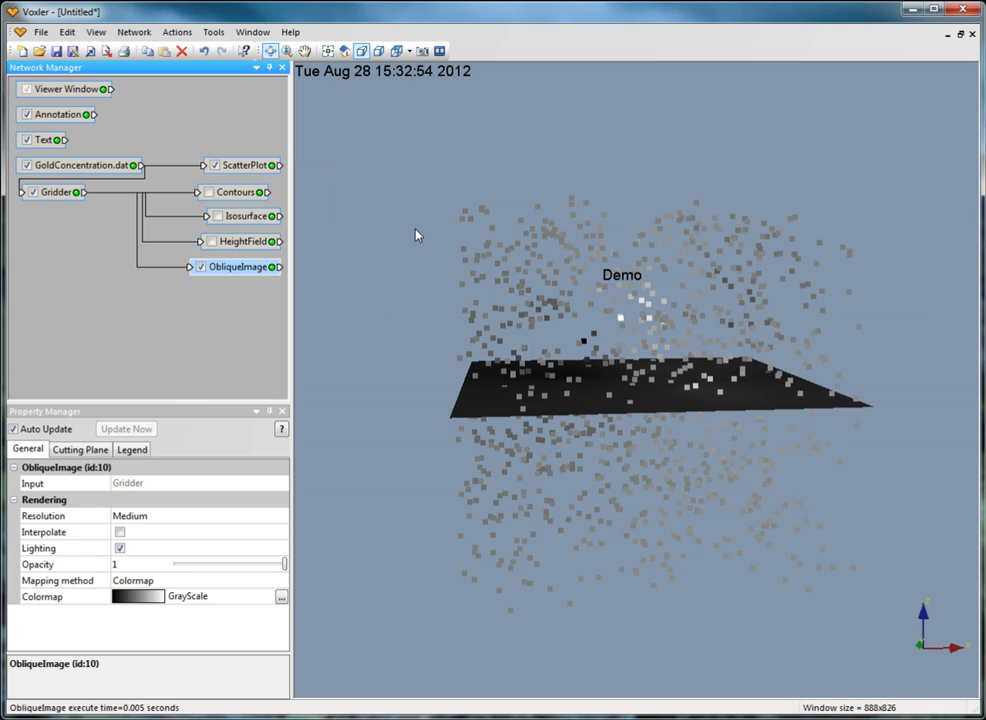
- Display the ObliqueImage module's legend properties and hide the oblique image in the view
left_click(58, 455)
left_click(137, 452)
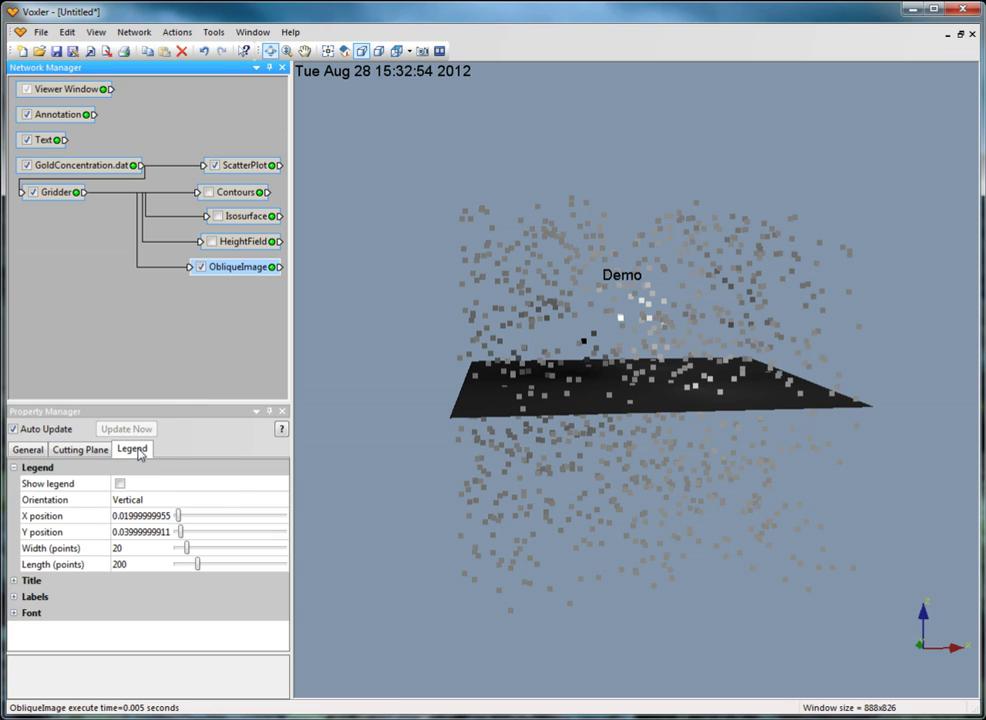
left_click(200, 268)
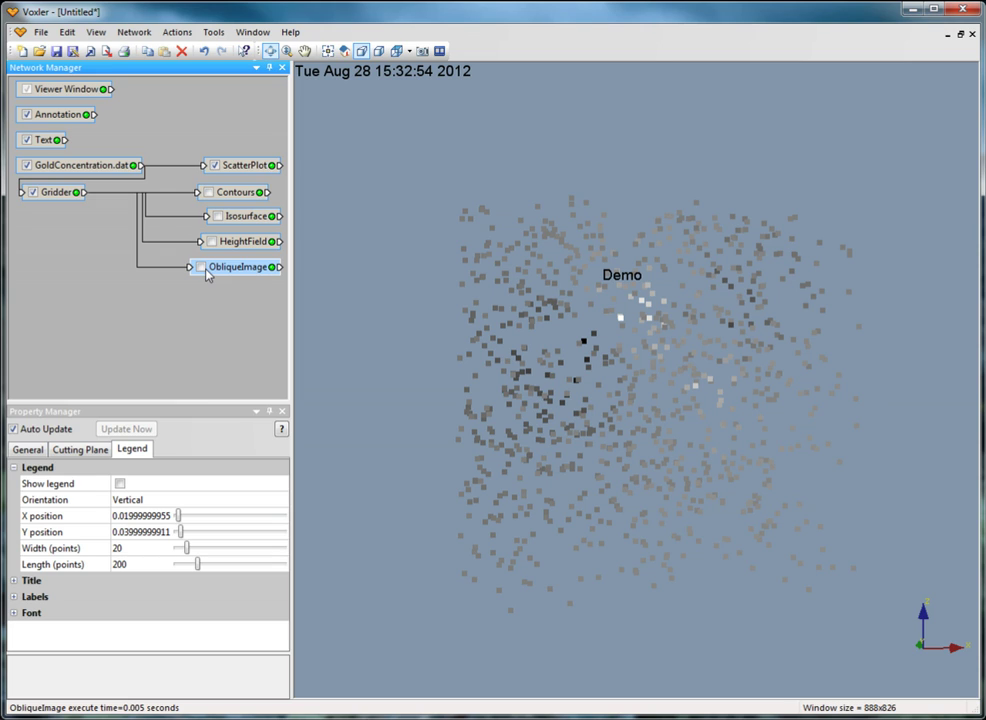
- Add an OrthoImage module to the Gridder output, display its legend properties and clear the module selection
left_click(55, 192)
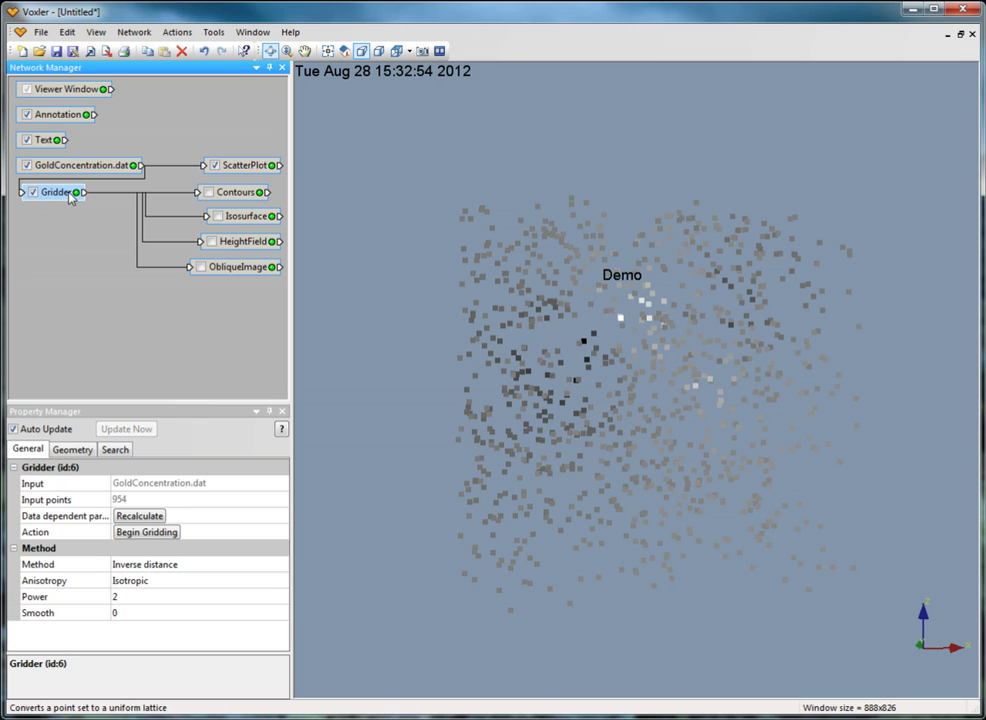
left_click(132, 31)
mouse_move(122, 97)
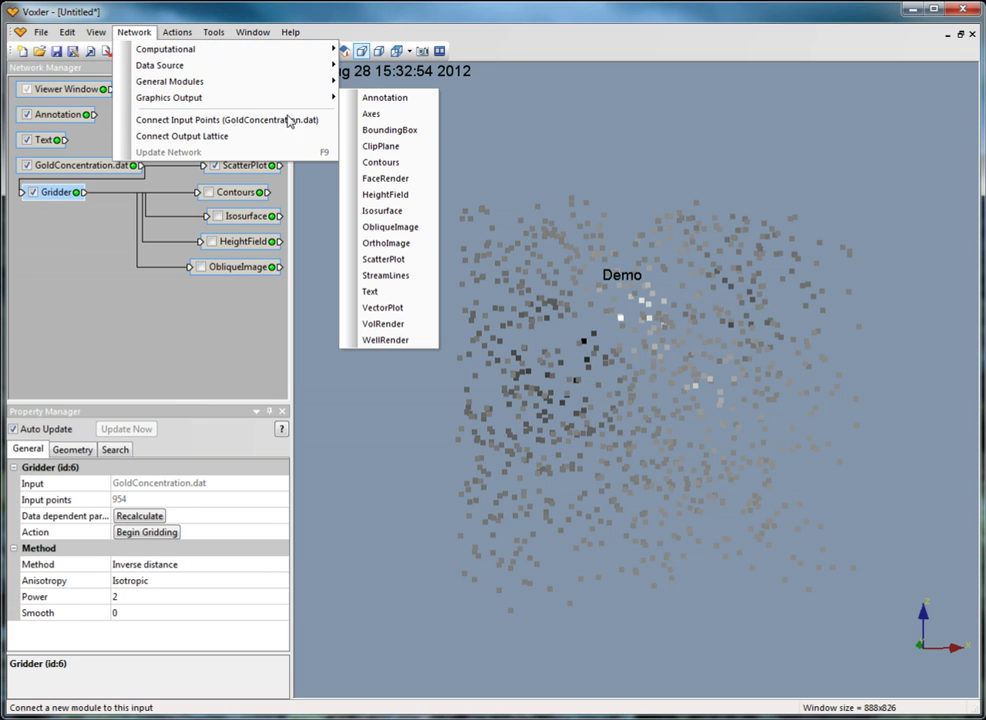
left_click(390, 243)
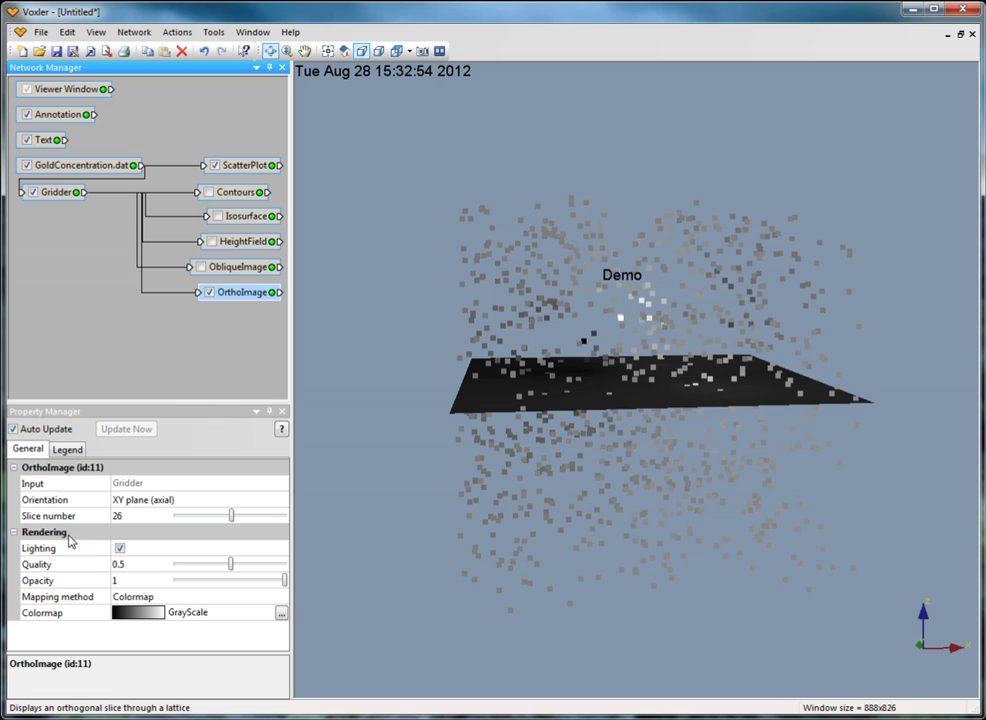
left_click(67, 451)
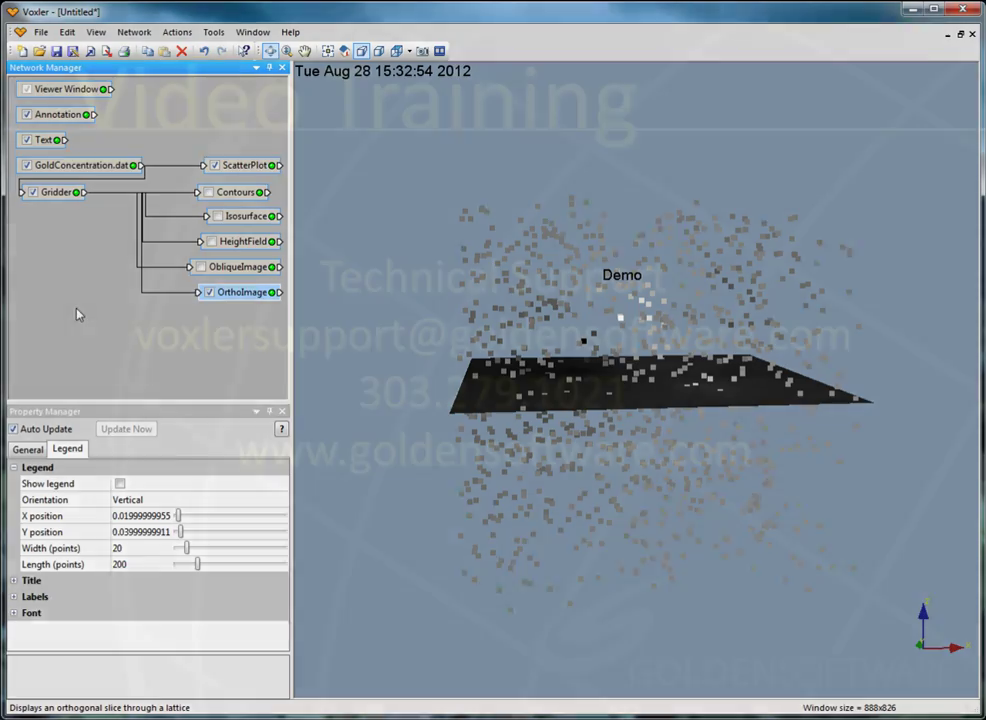
left_click(61, 345)
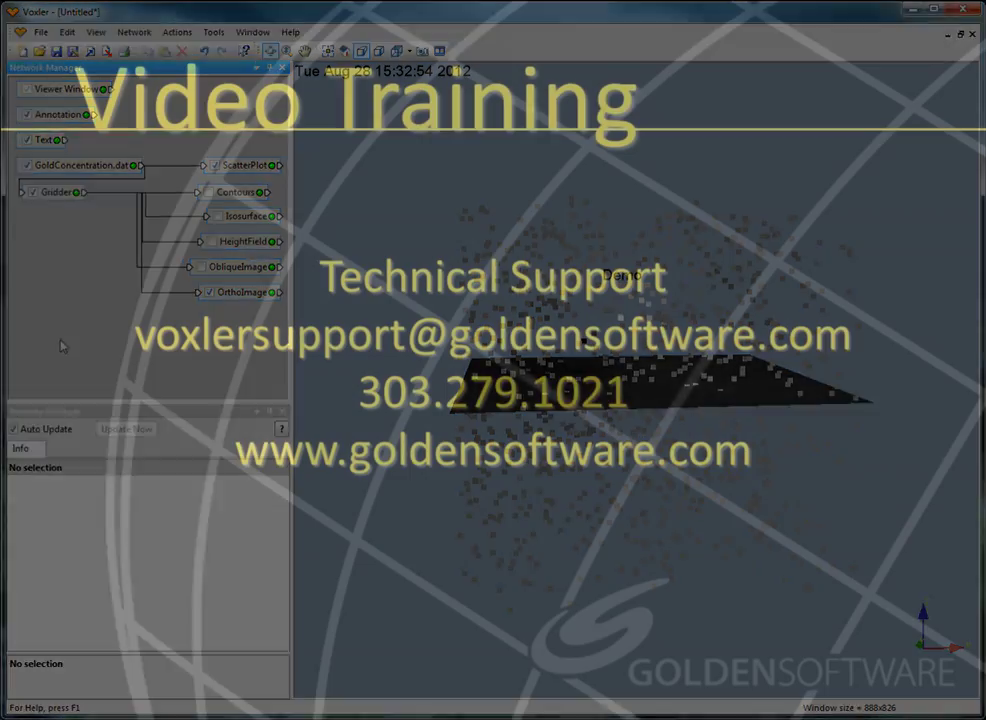